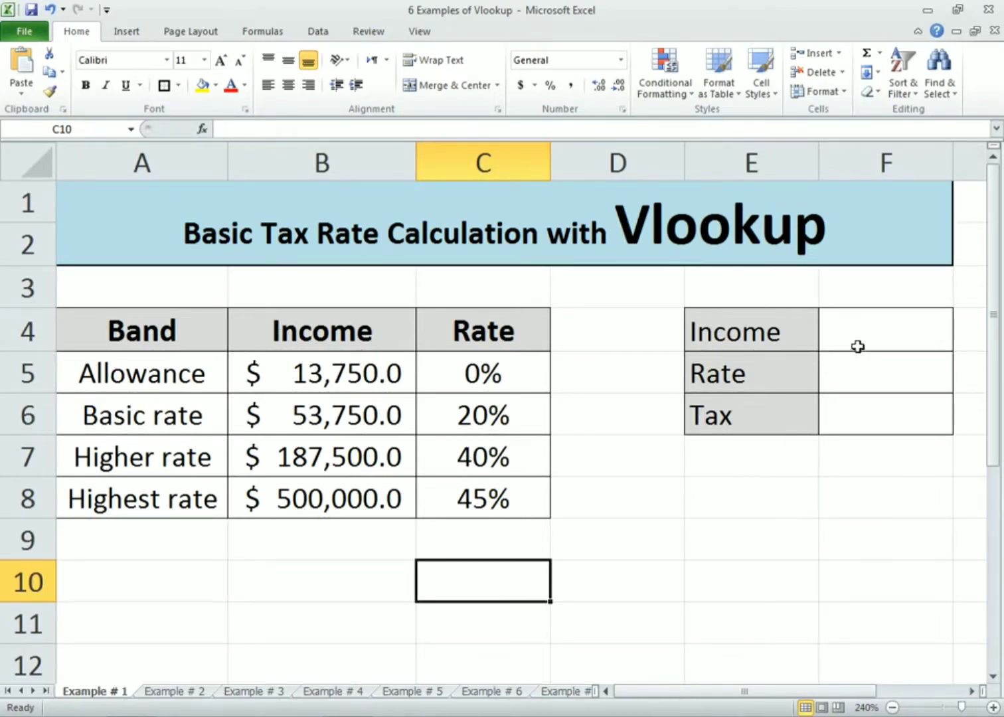
Start a VLOOKUP formula in the Rate cell F5 that looks up the income in F4
left_click(854, 383)
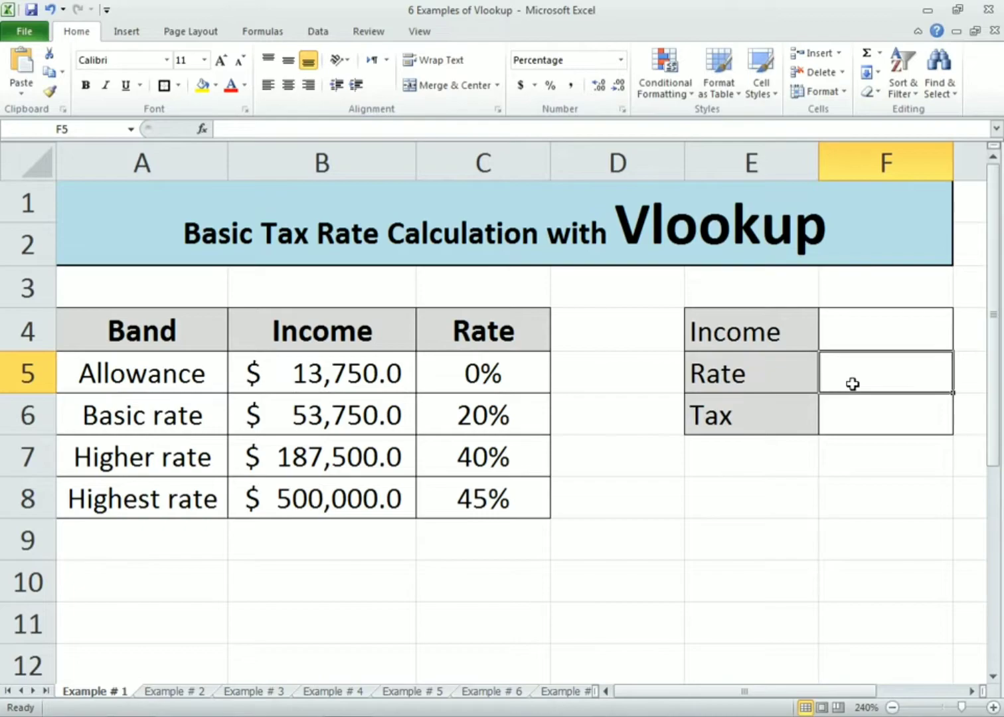
type("=")
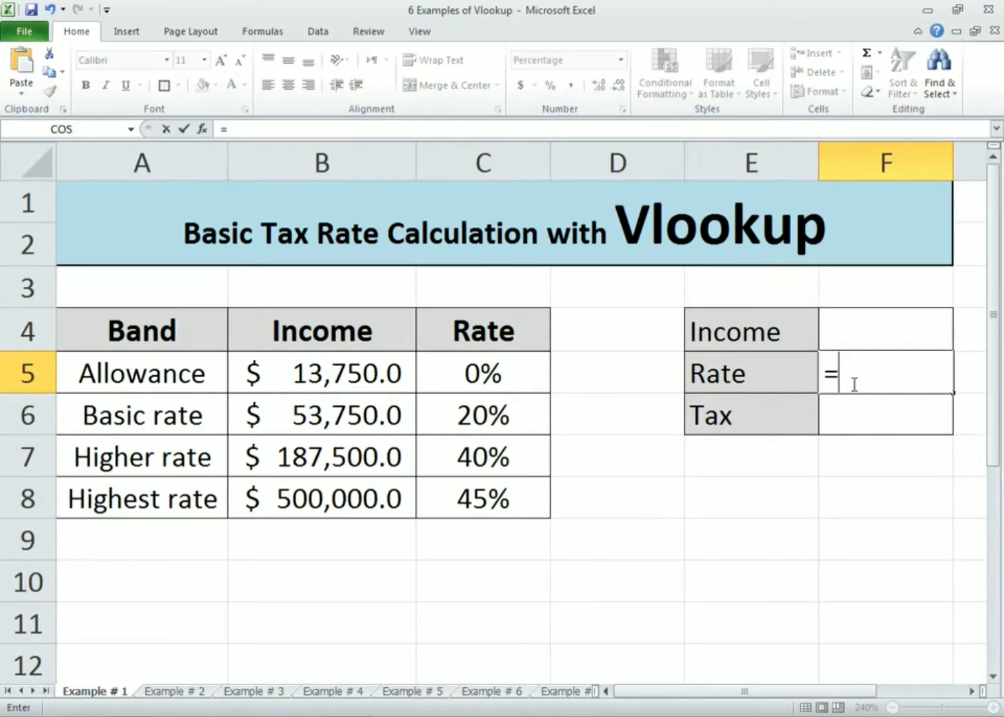
type("vlokk")
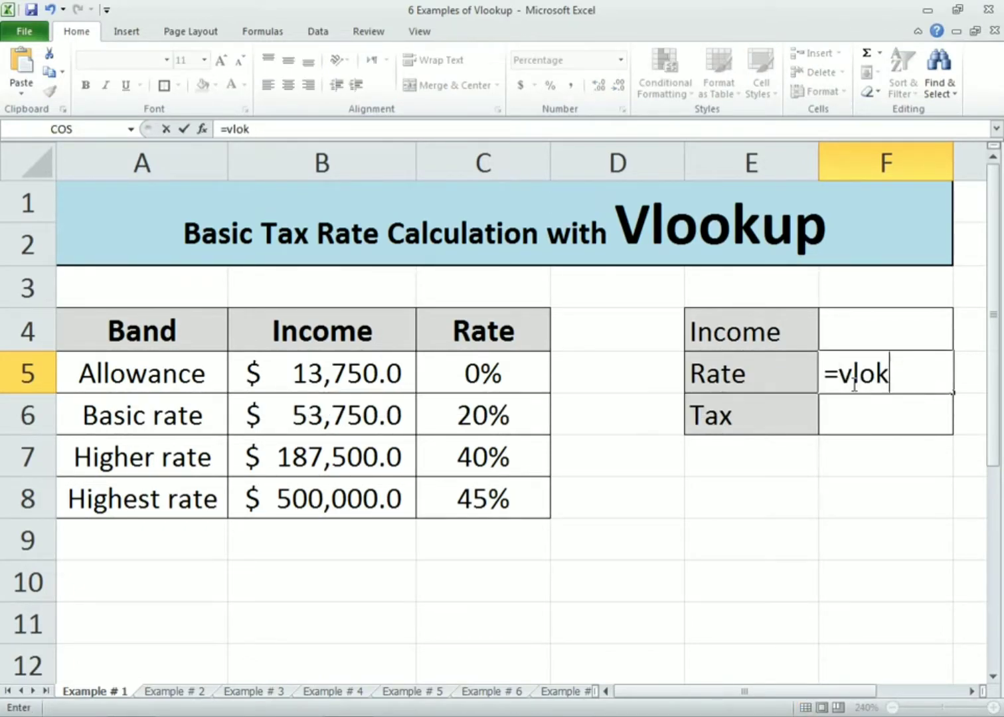
key("BackSpace")
key("BackSpace")
type("okup")
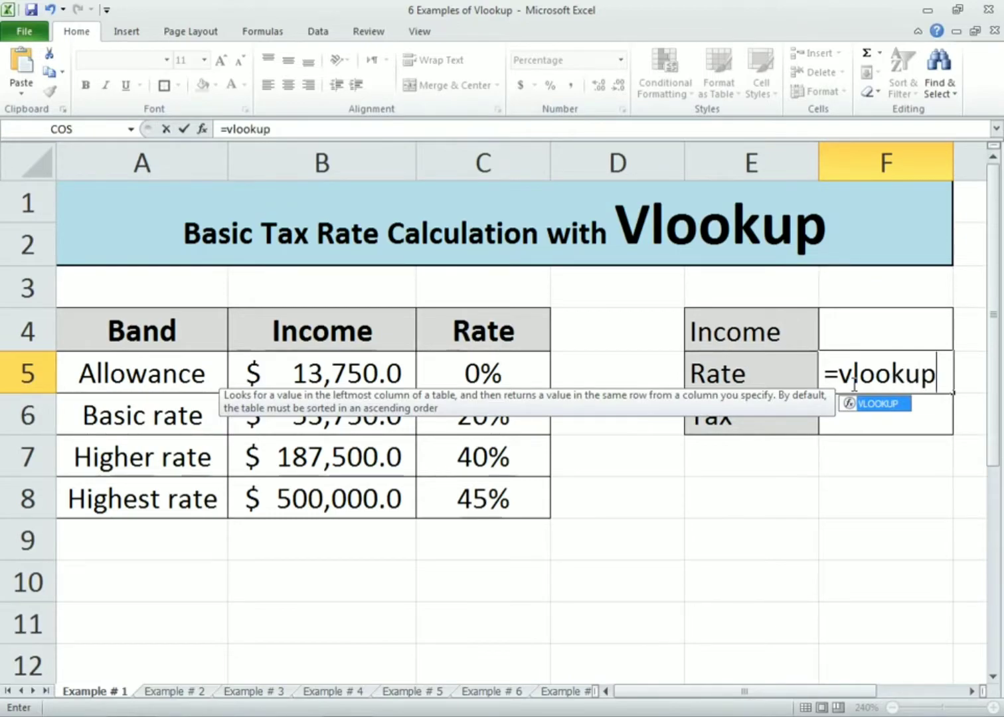
type("(")
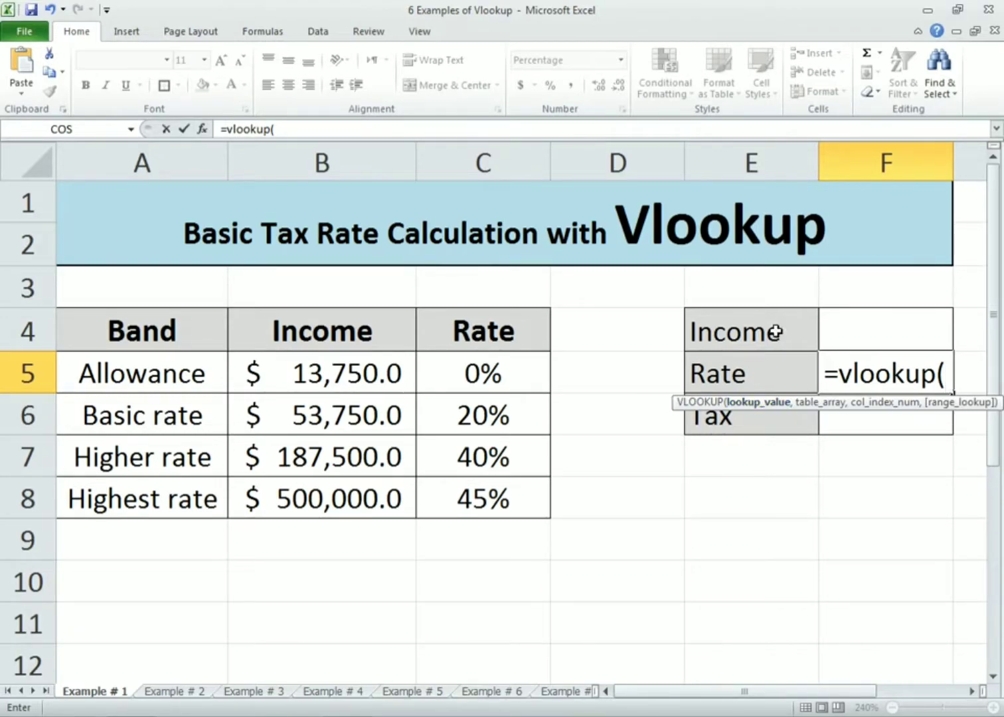
left_click(895, 329)
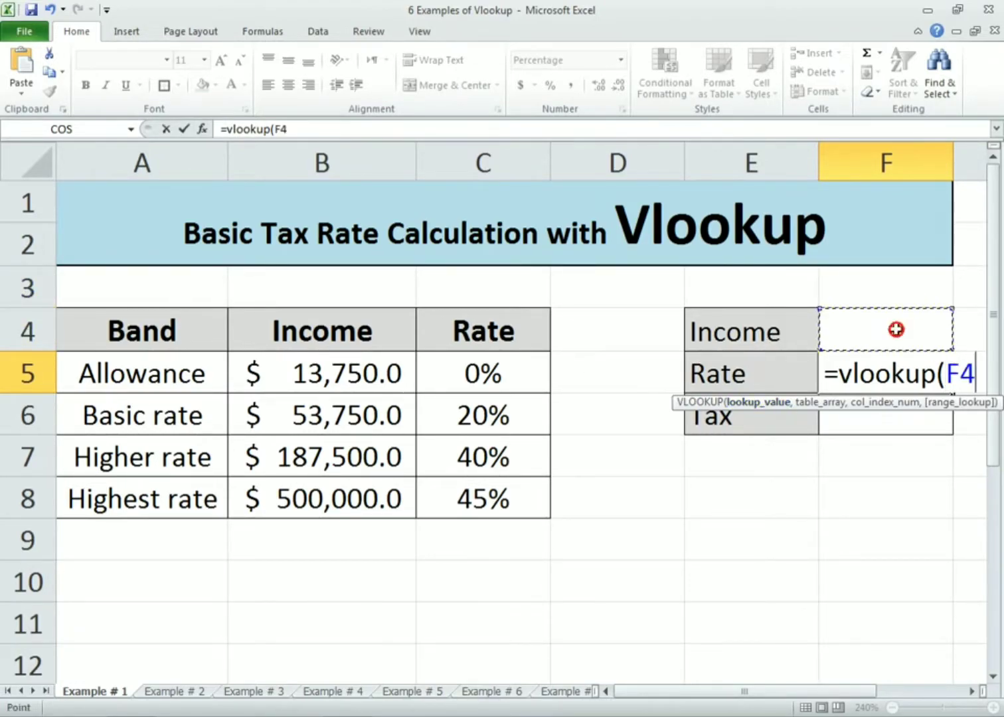
type(",")
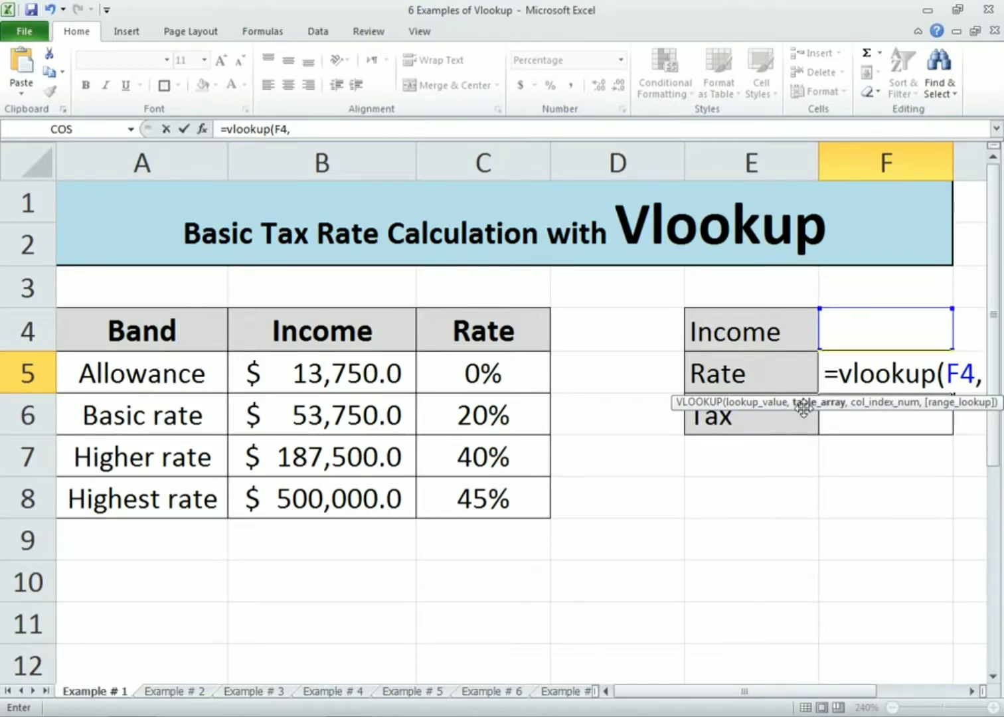
Complete the rate formula with table B4:C8, column index 2 and approximate match 1, and enter it
left_click_drag(292, 330, 426, 499)
type(",")
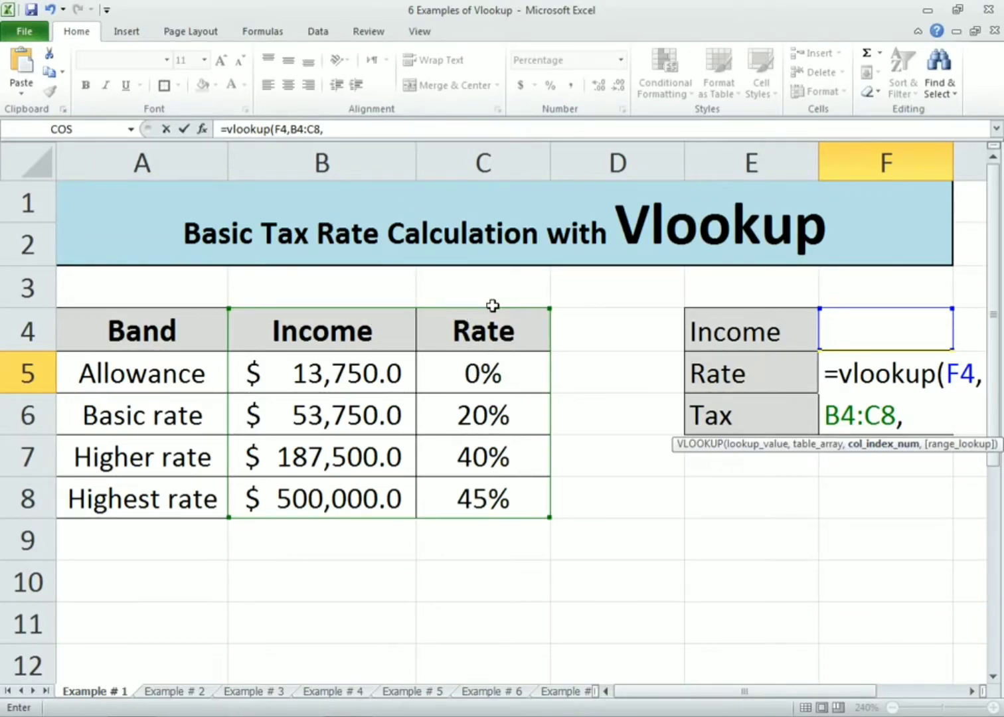
type("2,")
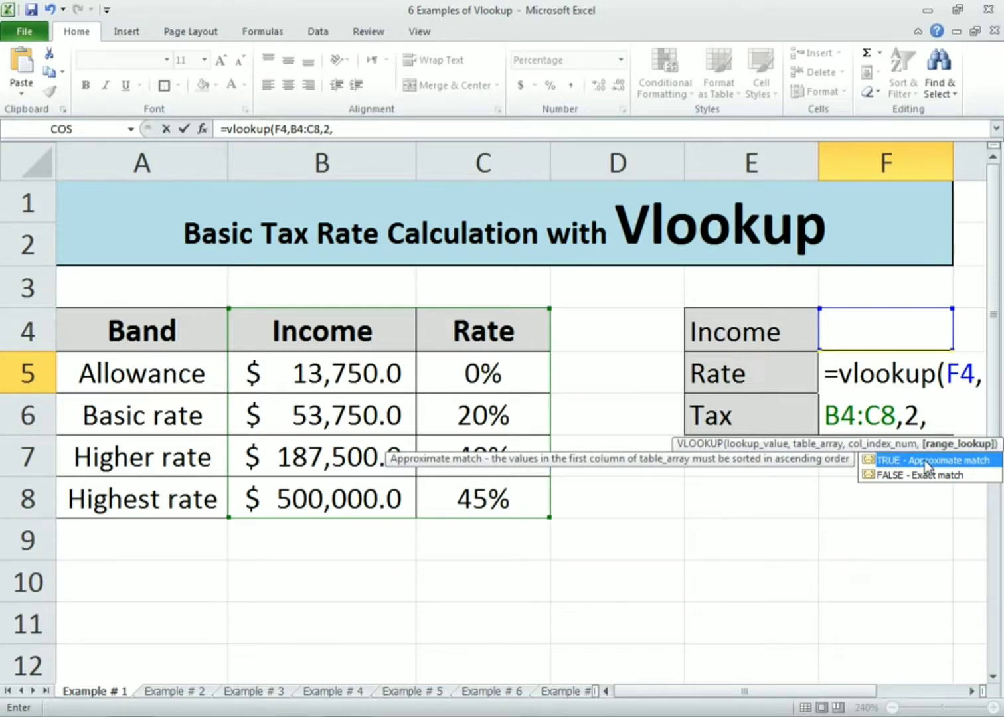
type("1)")
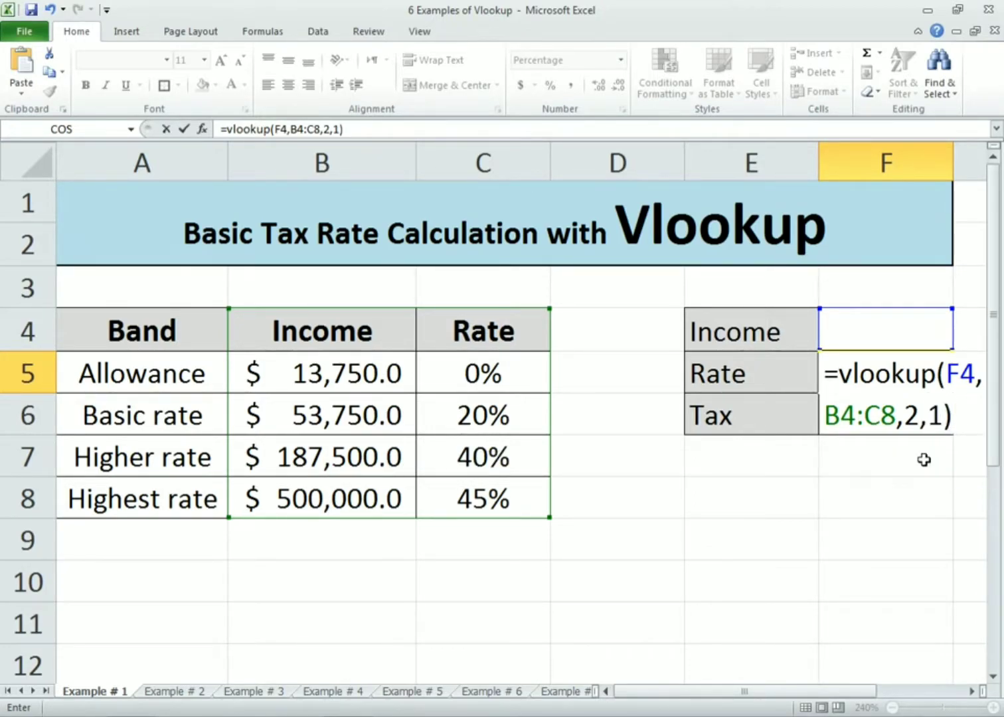
key("Return")
key("Up")
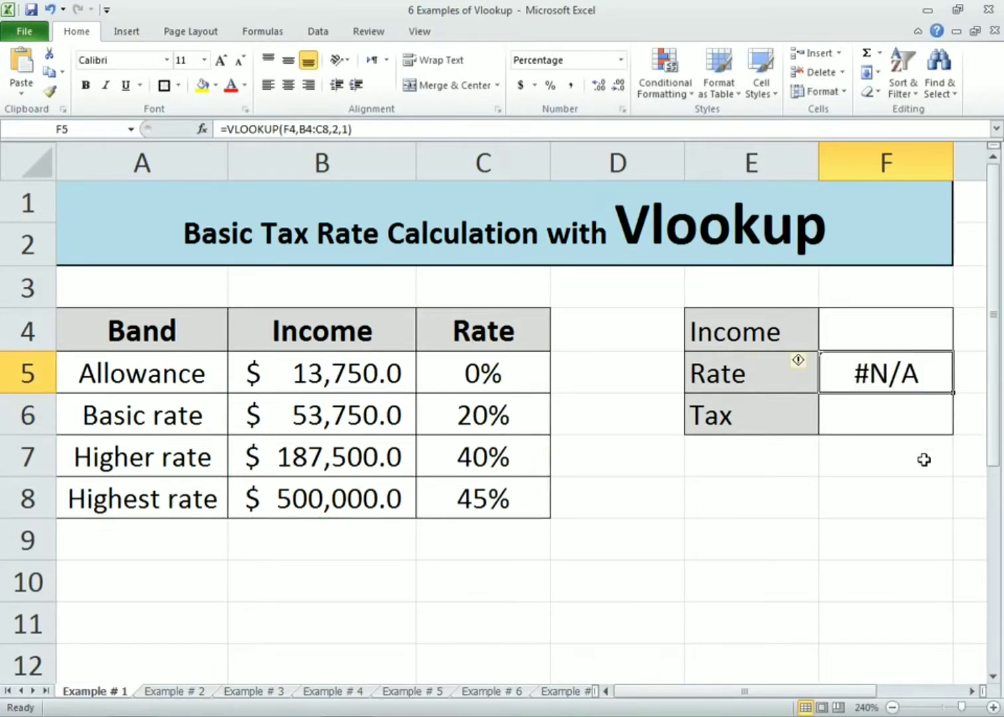
Enter 14000 as the income in F4
left_click(904, 313)
type("1")
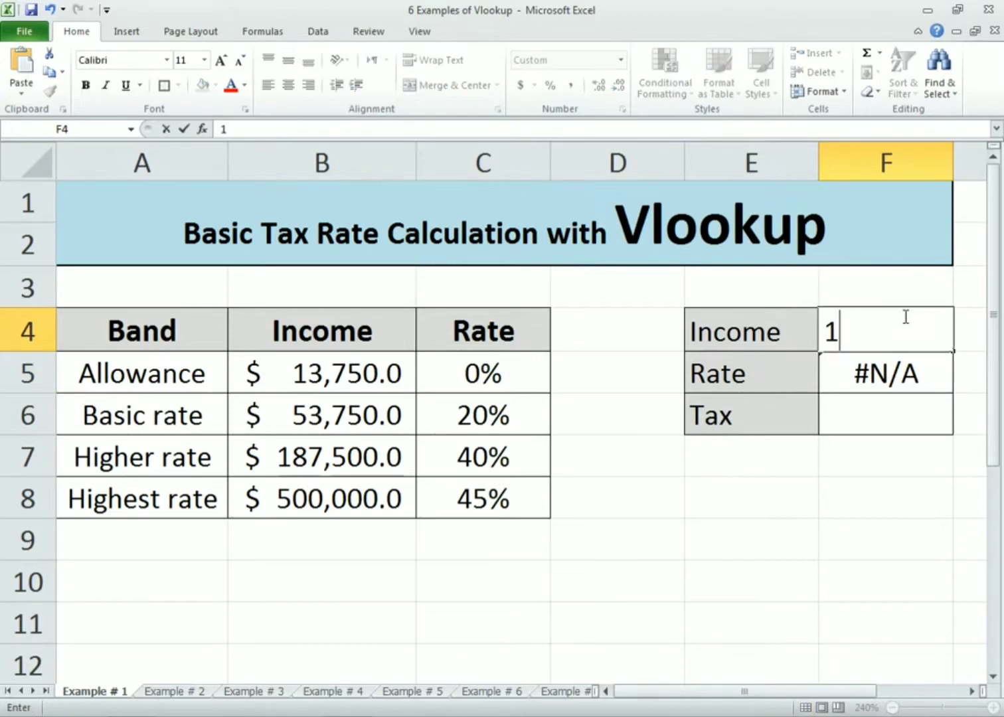
type("4,00000")
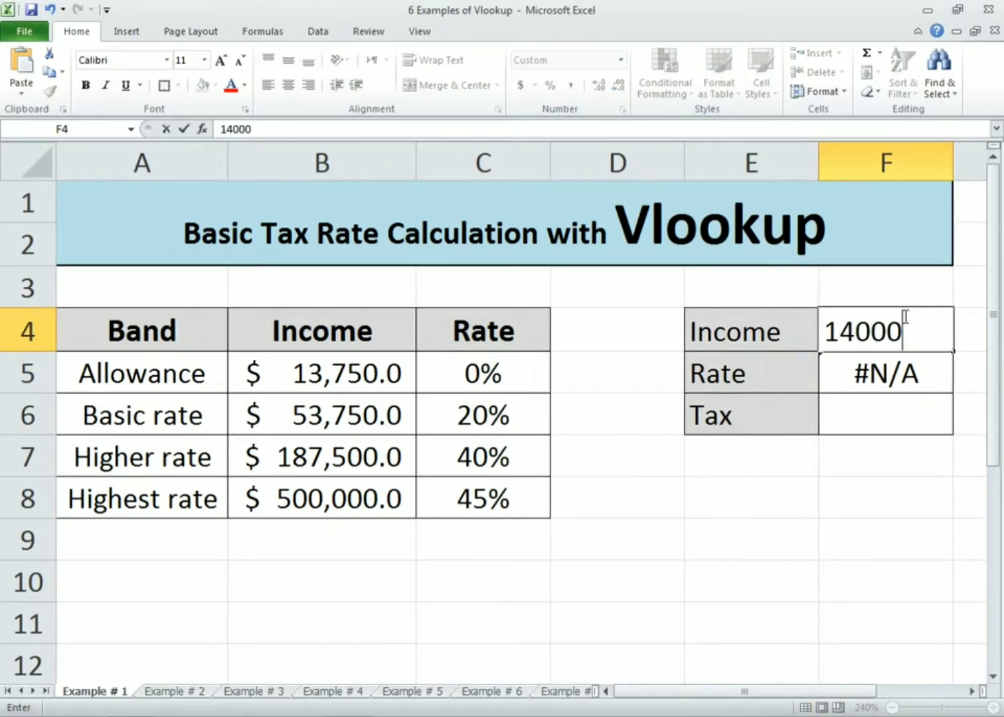
key("Return")
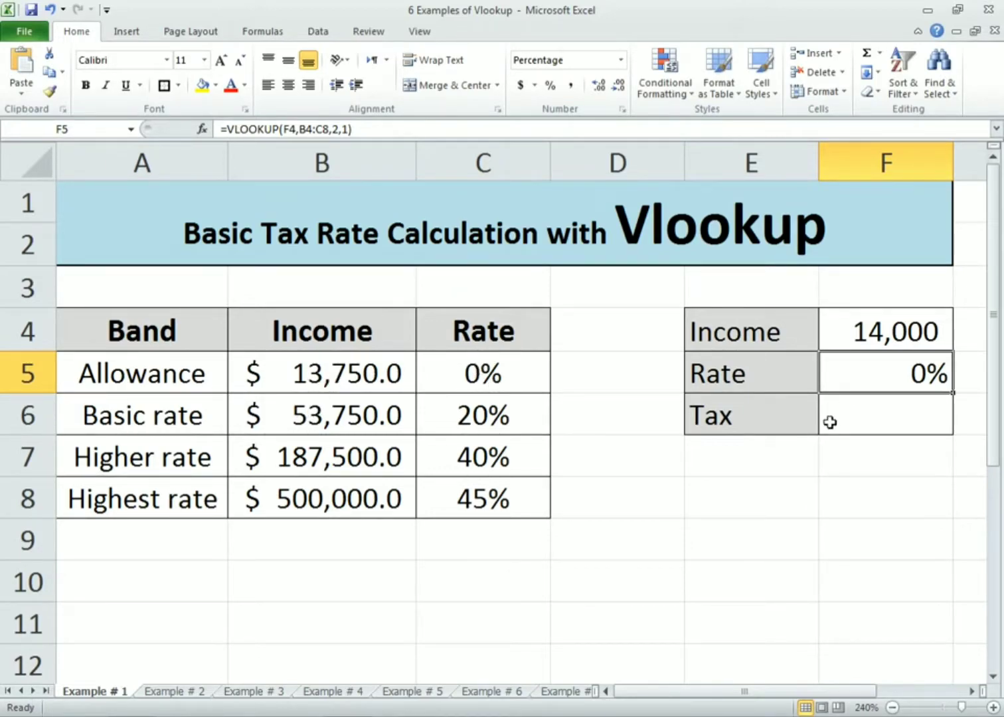
Calculate the tax in F6 as the income F4 multiplied by the rate F5
left_click(875, 405)
type("=")
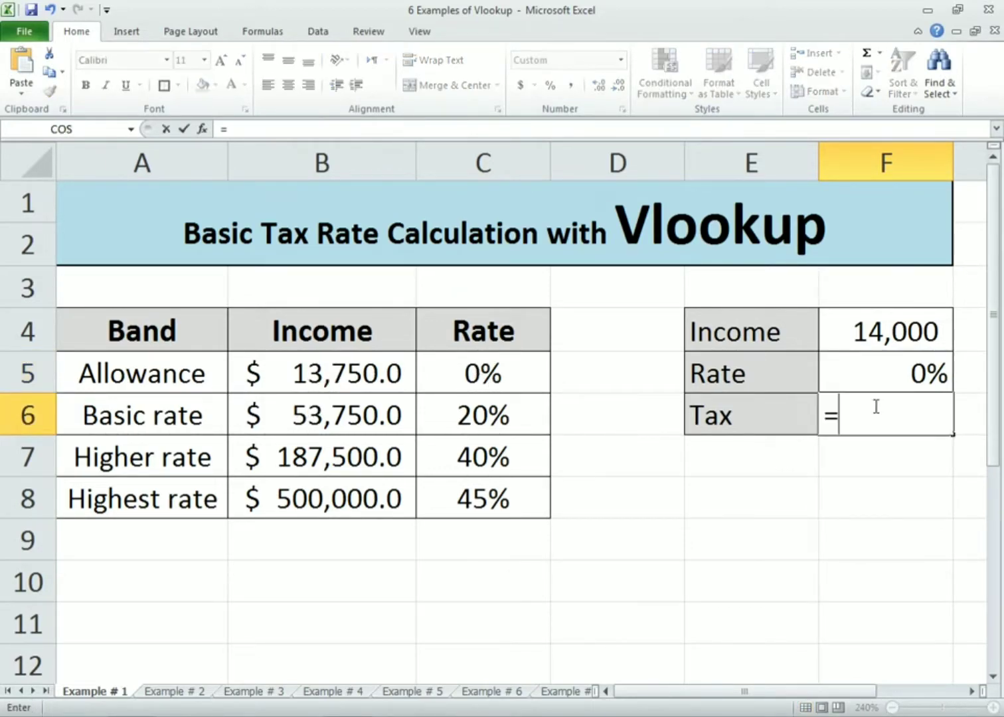
left_click(867, 335)
type("*")
left_click(867, 370)
key("Return")
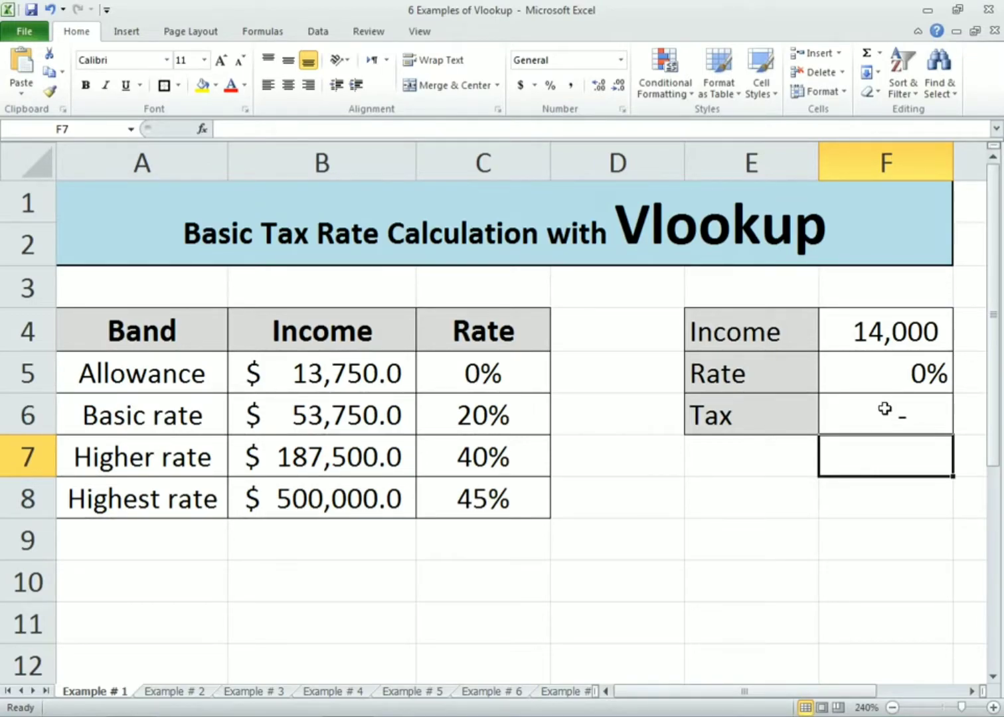
Change the income in F4 to 80000
left_click(884, 330)
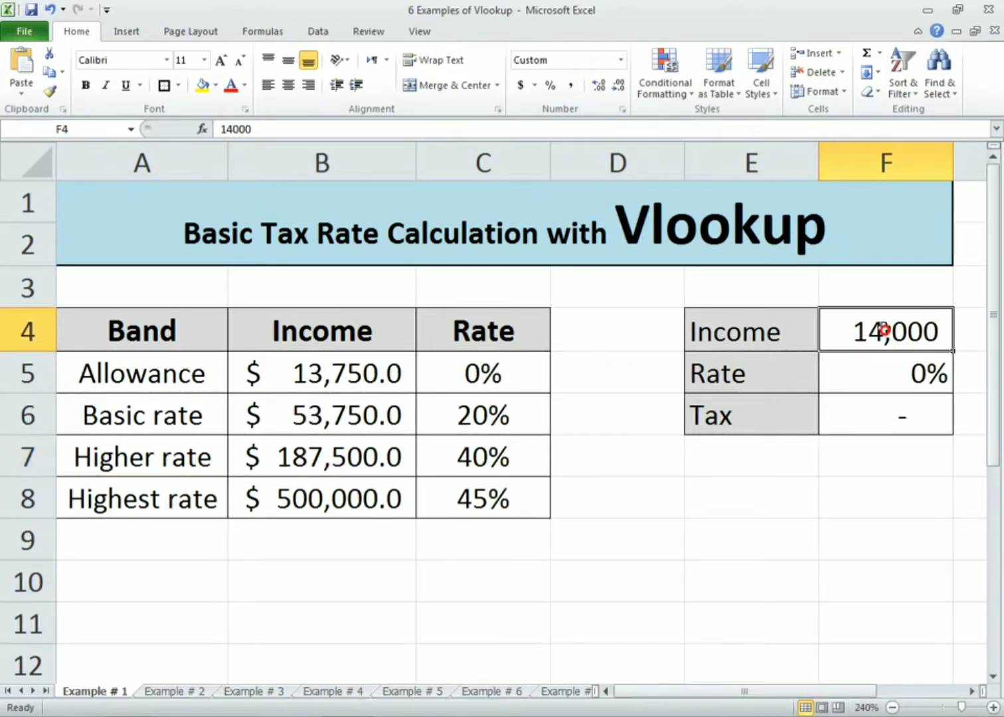
type("8")
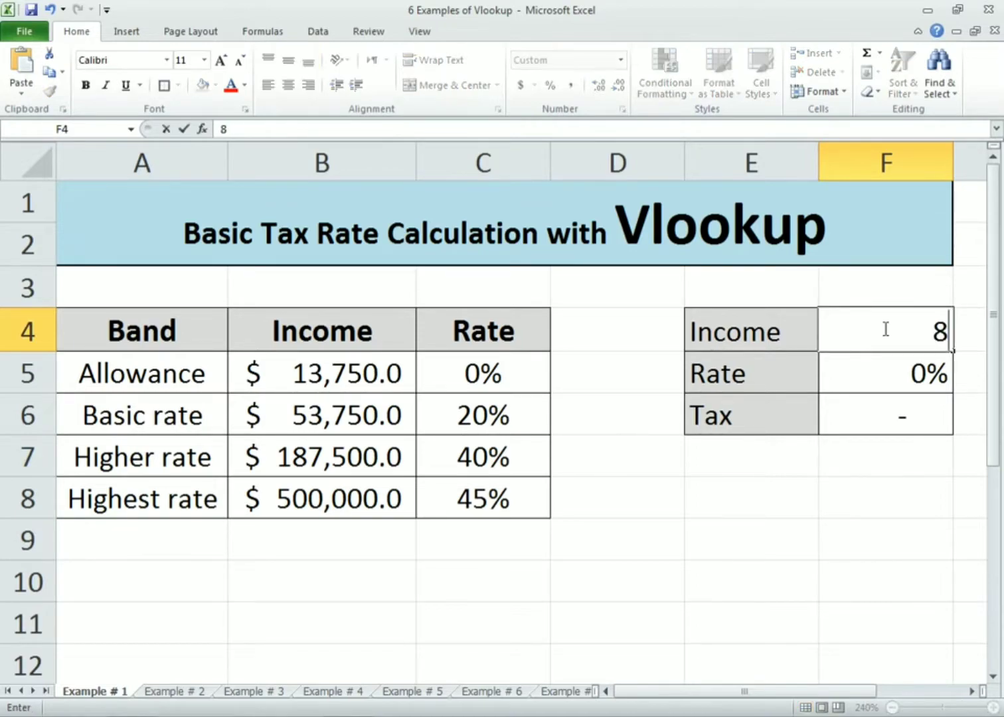
type("0,00000")
key("Return")
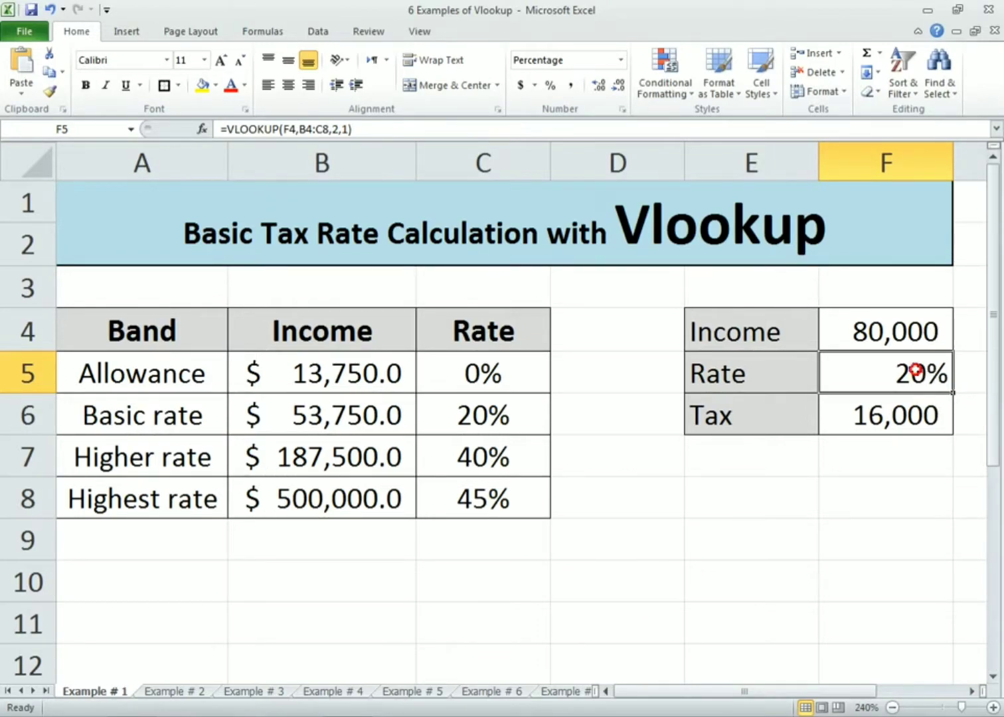
Change the income in F4 to 201000
type("201")
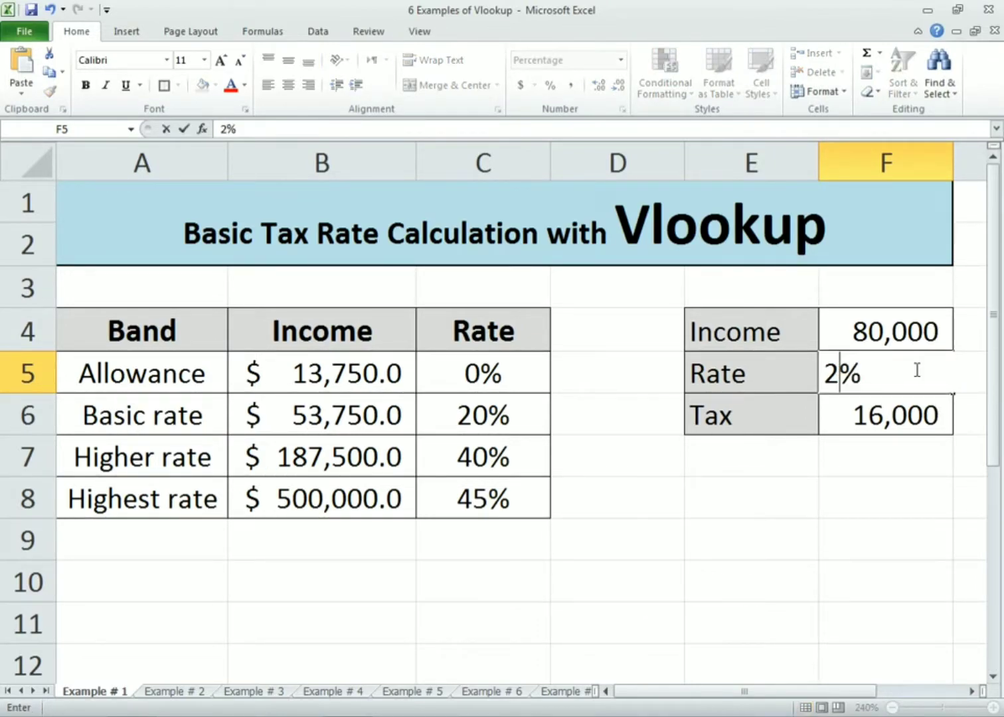
key("Up")
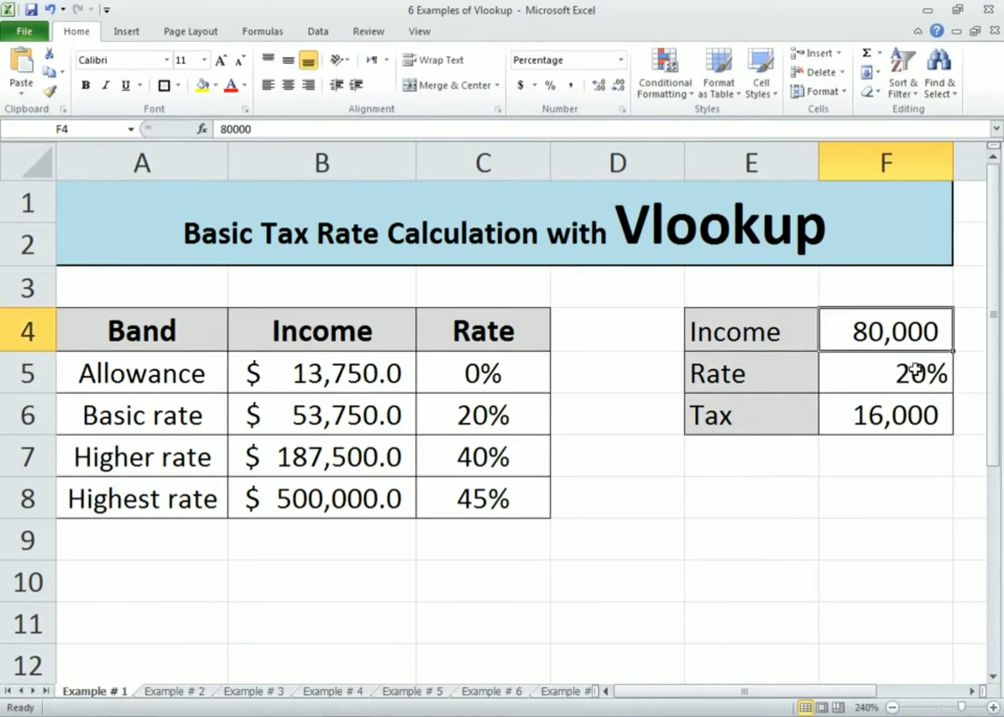
type("201,000")
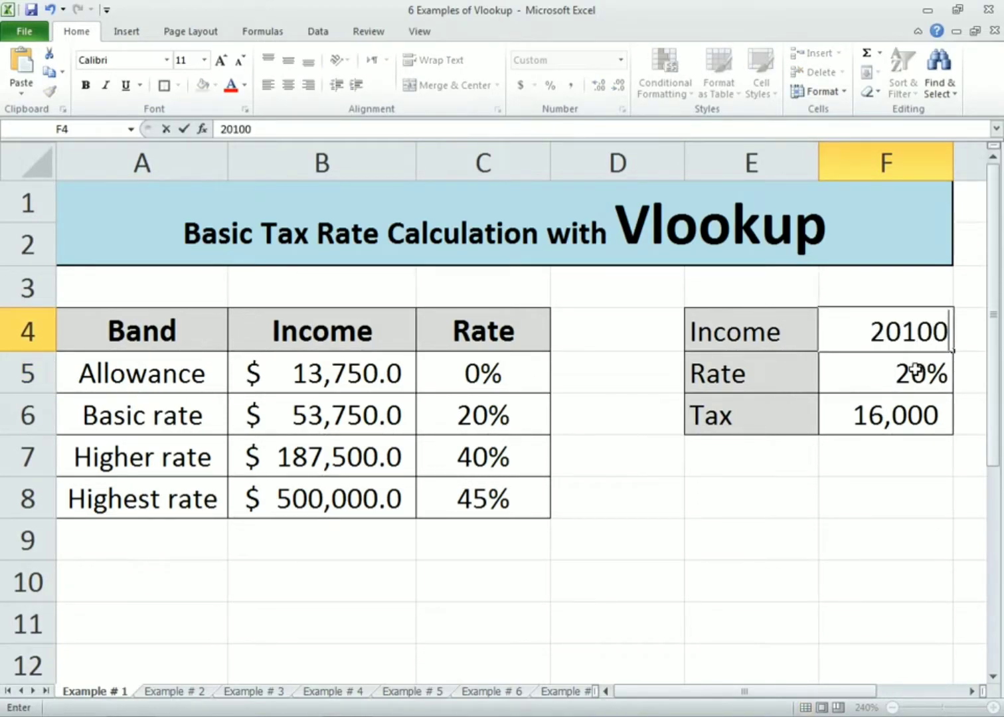
key("Return")
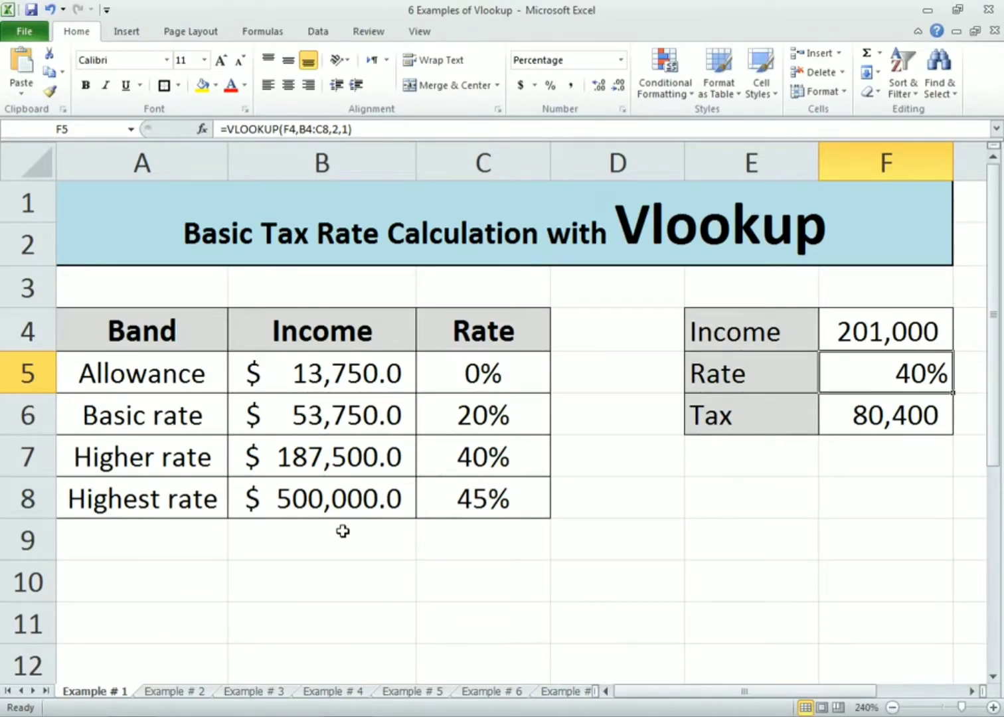
On the Example # 2 sheet, start a VLOOKUP in the Grade cell C5 that looks up the score in B5
left_click(182, 693)
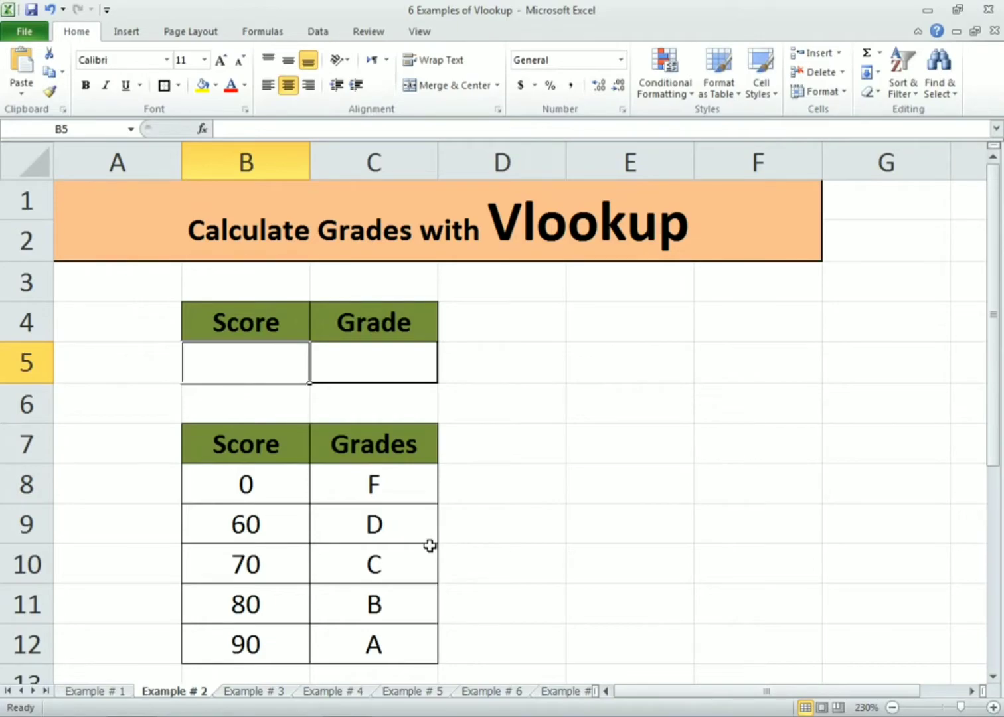
left_click(387, 369)
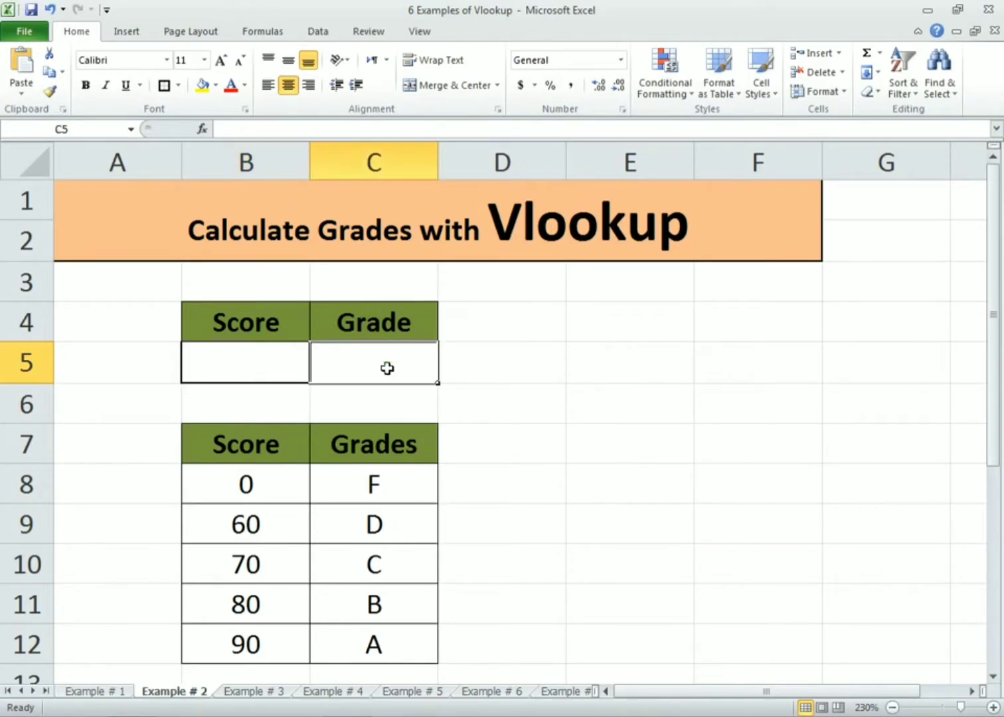
type("=v")
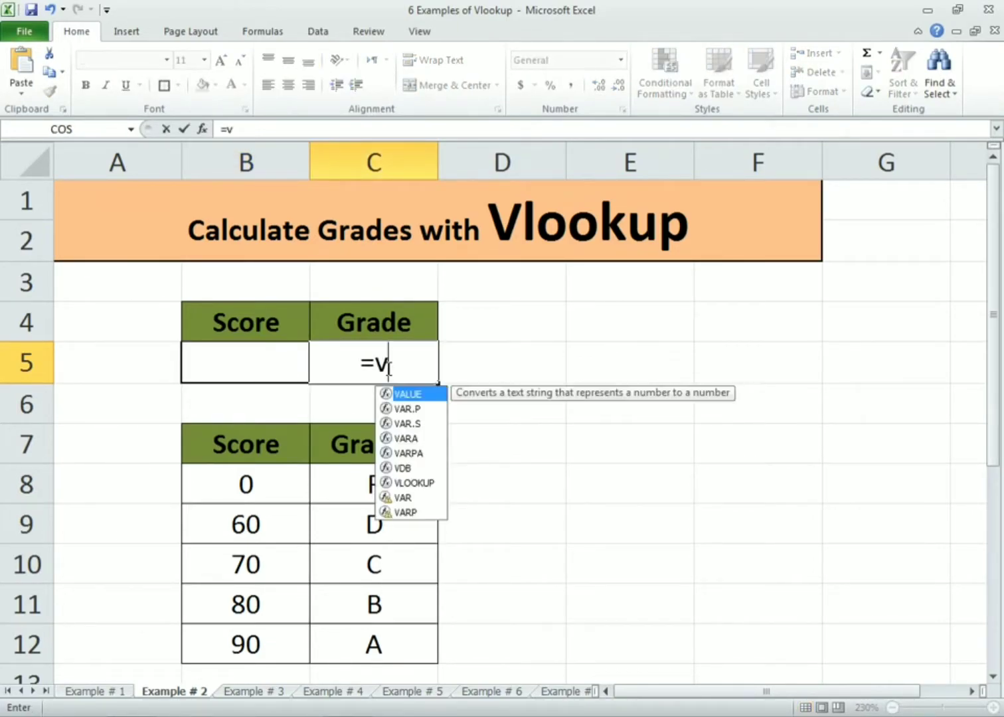
type("lookup")
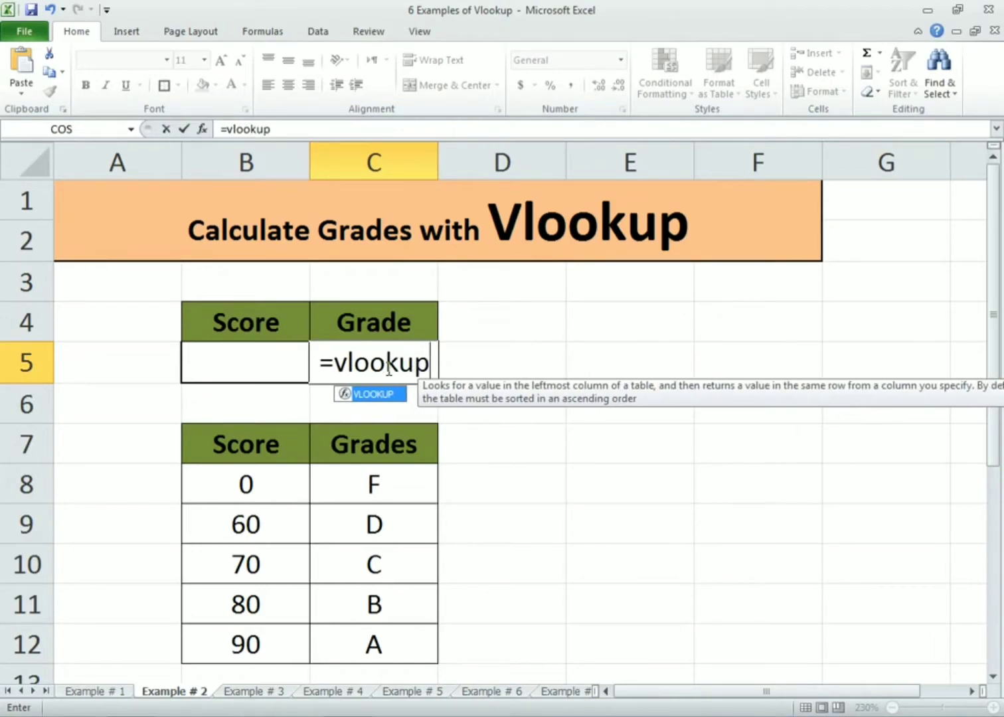
type("(")
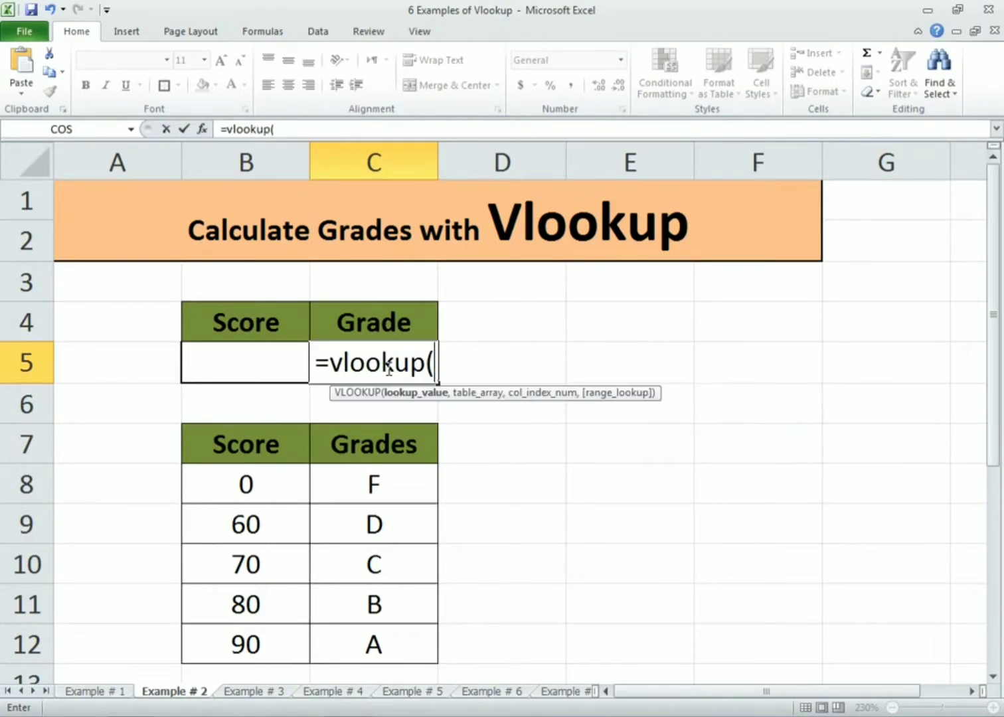
left_click(232, 365)
type(",")
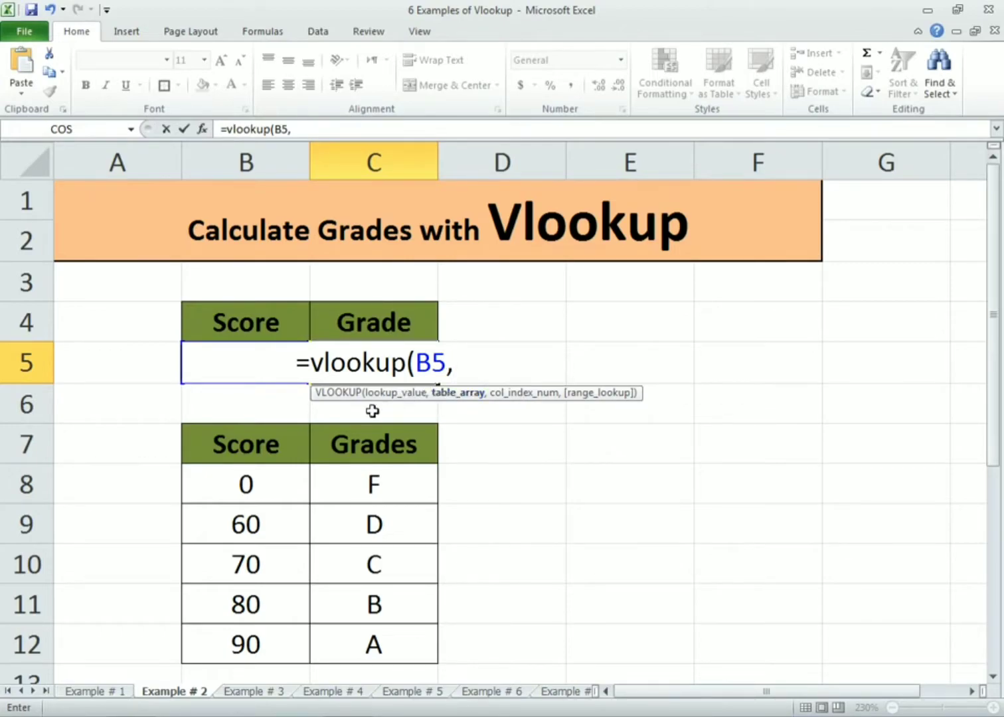
Complete the grade formula with table B7:C12, column index 2 and approximate match 1, and enter it
left_click_drag(240, 445, 407, 645)
type(",")
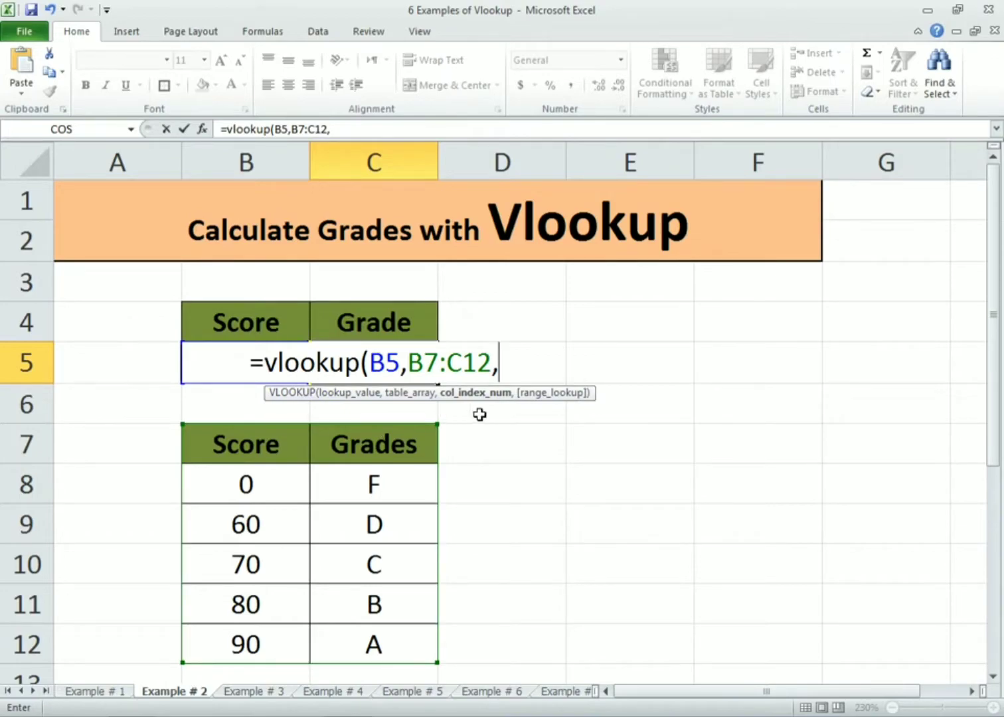
type("2,")
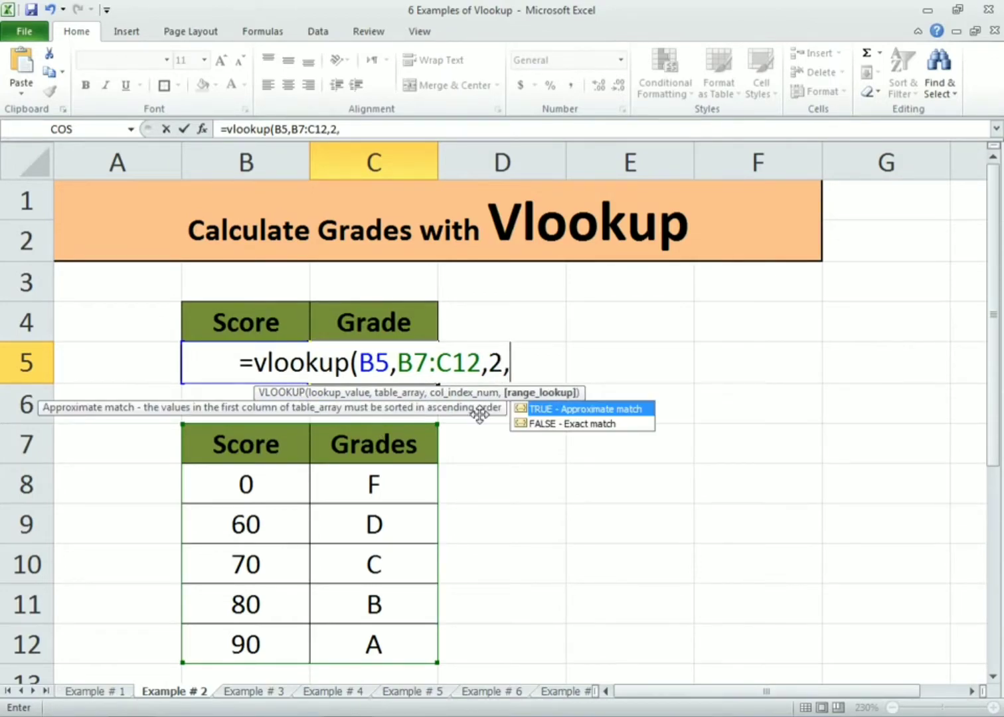
type("1)")
key("Return")
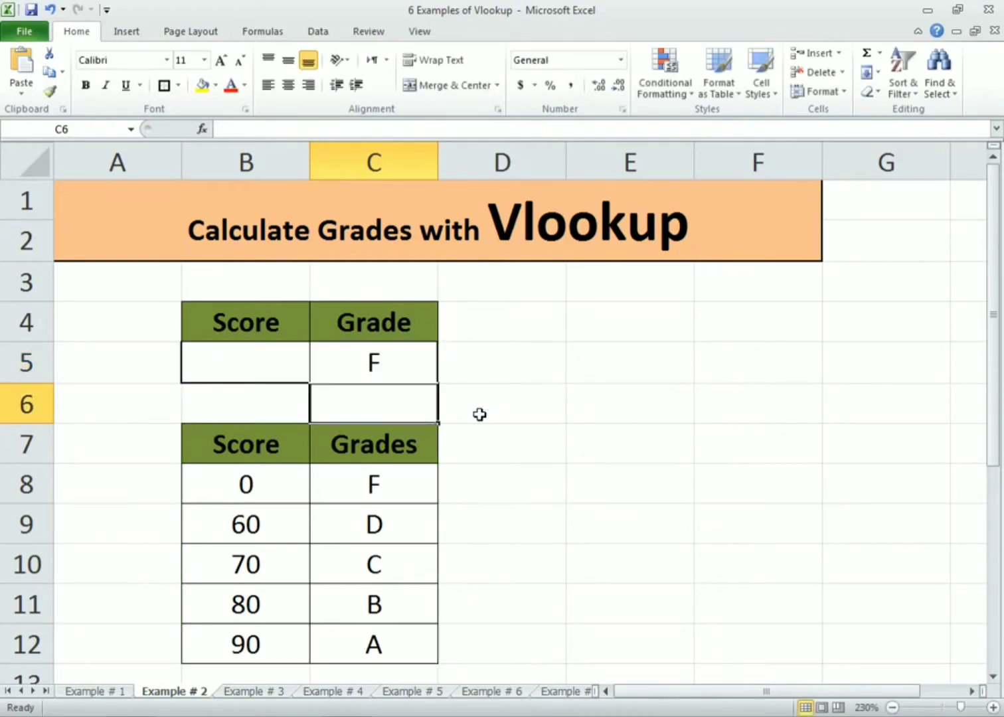
Enter a score of 60 in B5
left_click(239, 362)
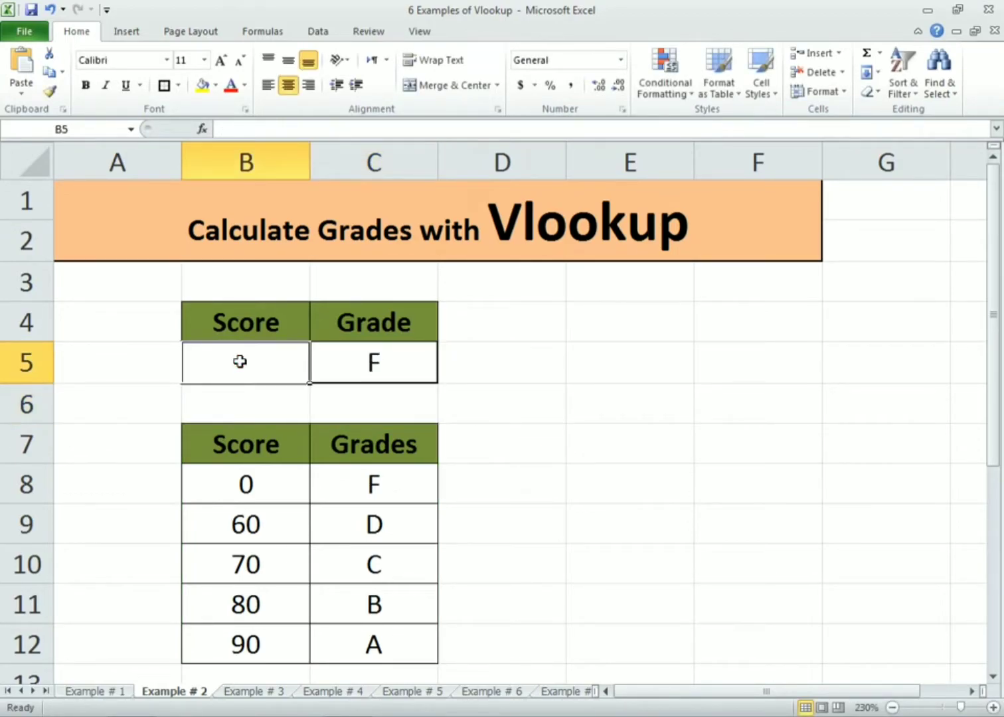
type("60")
key("Return")
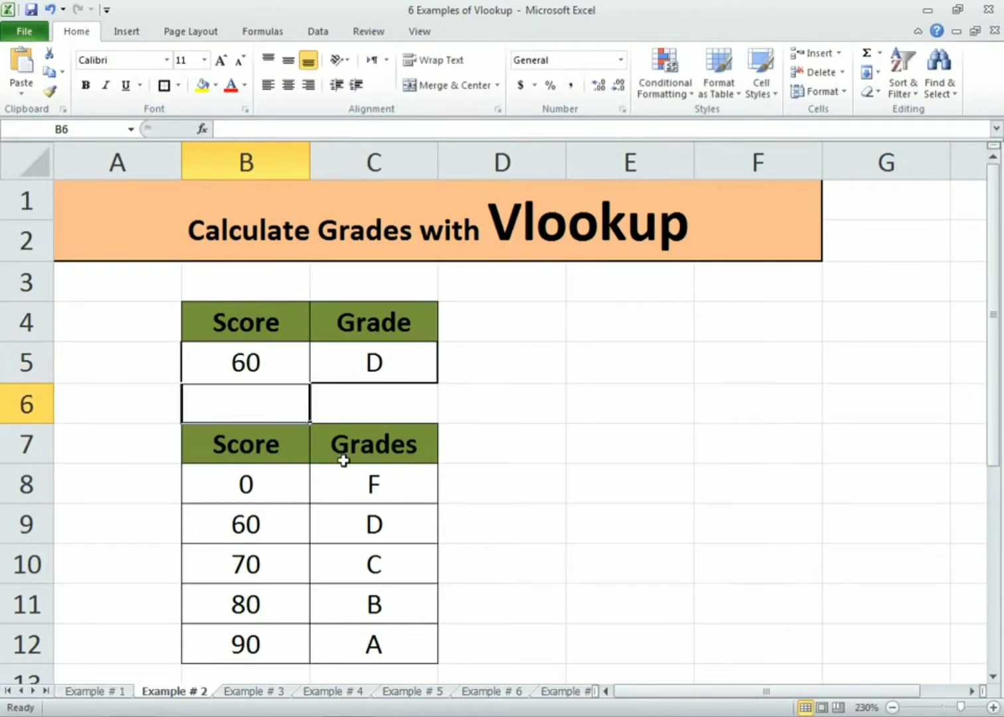
Enter a score of 75 in B5
left_click(258, 370)
type("7")
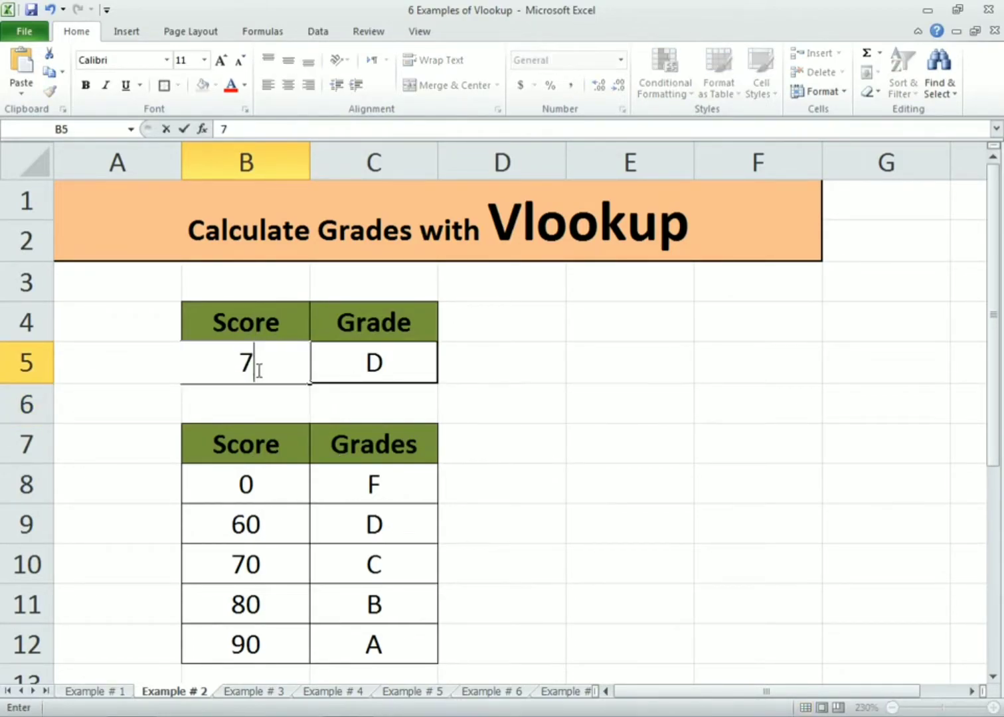
type("5")
key("Return")
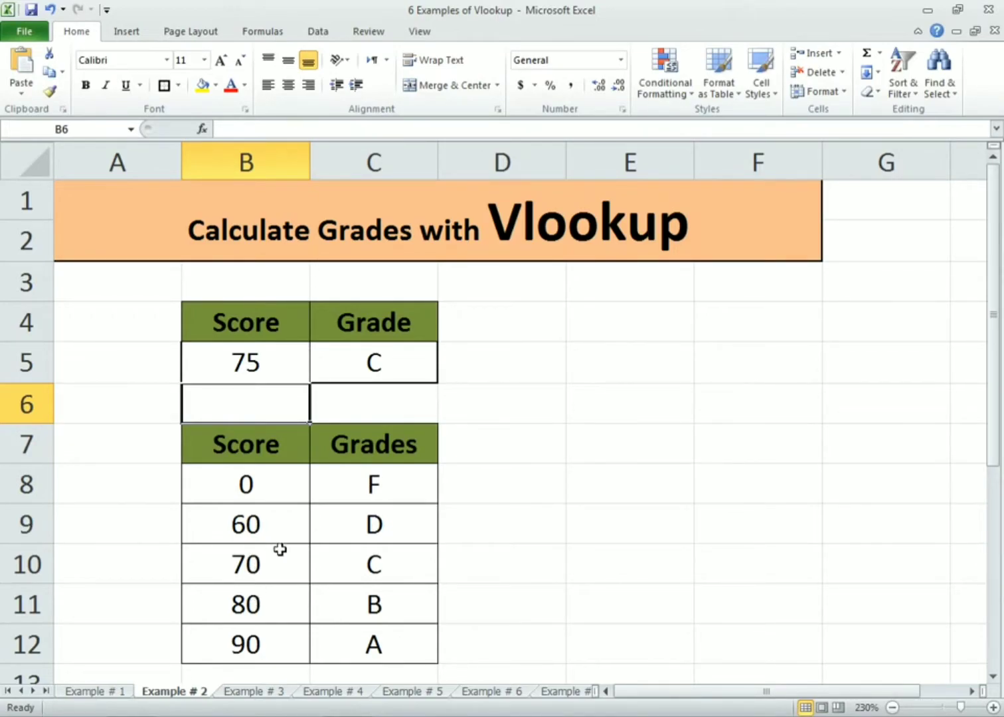
Change the score in B5 to 89
left_click(272, 355)
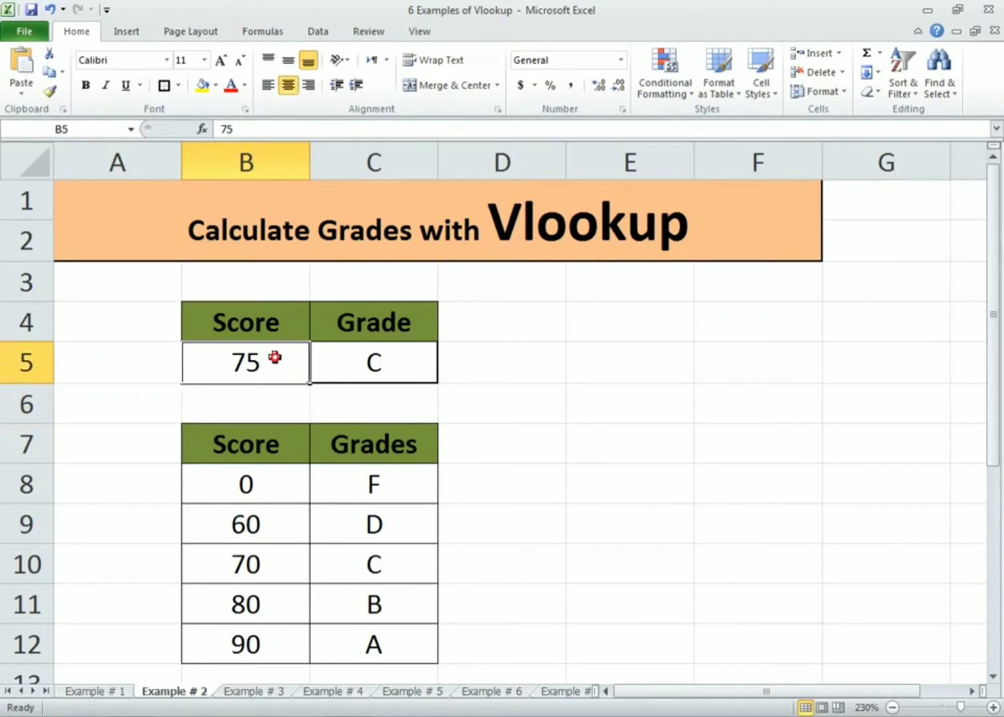
type("81")
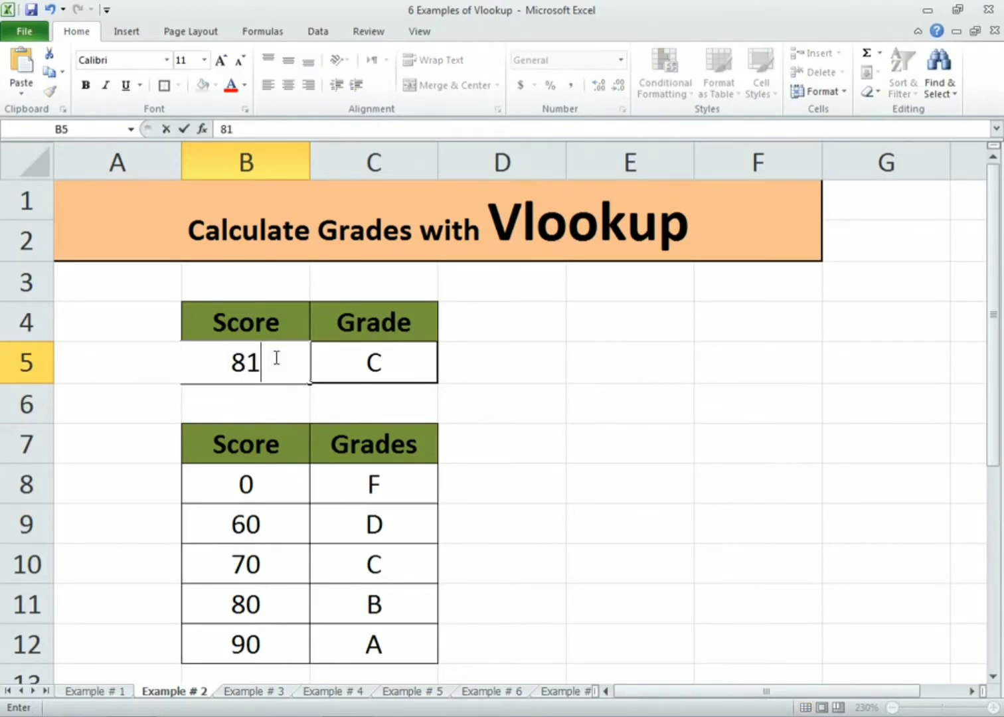
key("BackSpace")
type("9")
key("Return")
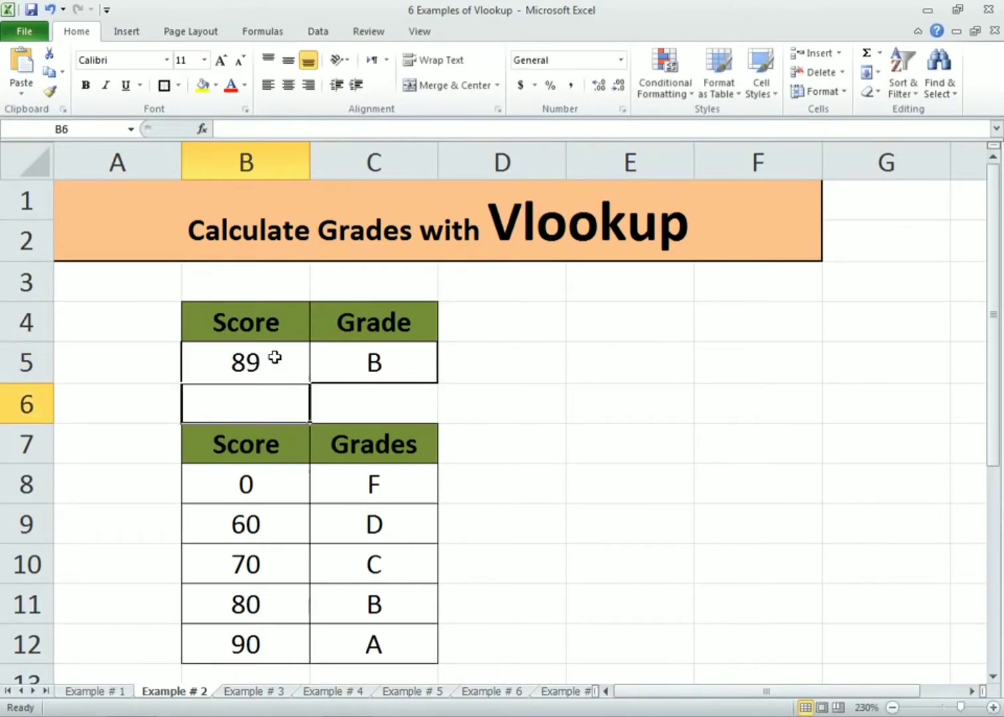
Change the score in B5 to 95
left_click(239, 360)
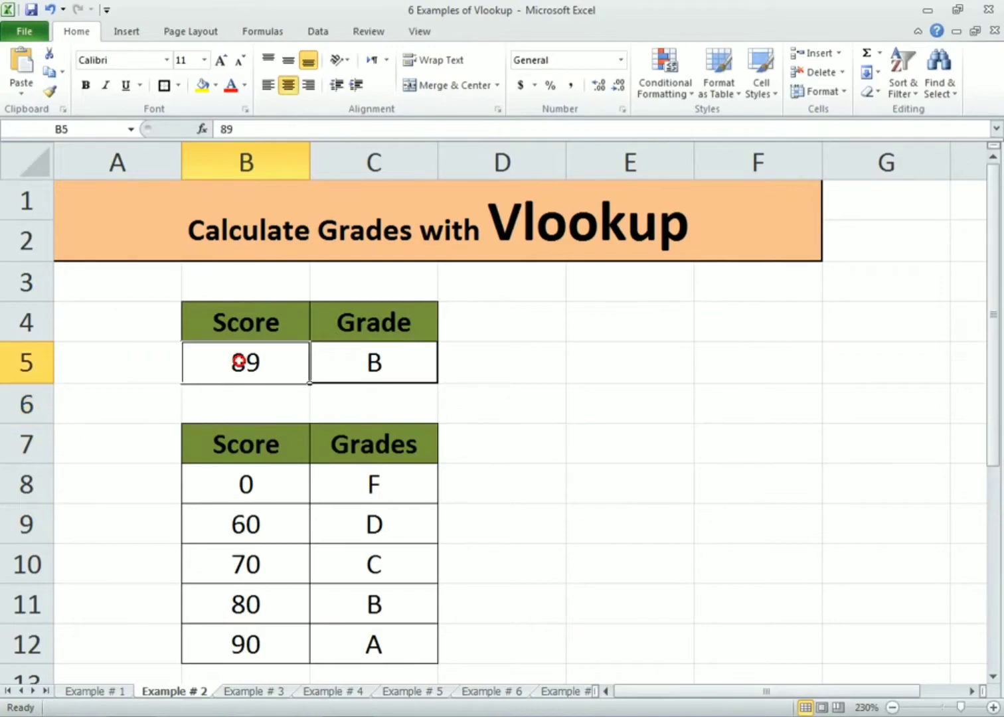
type("95")
key("Return")
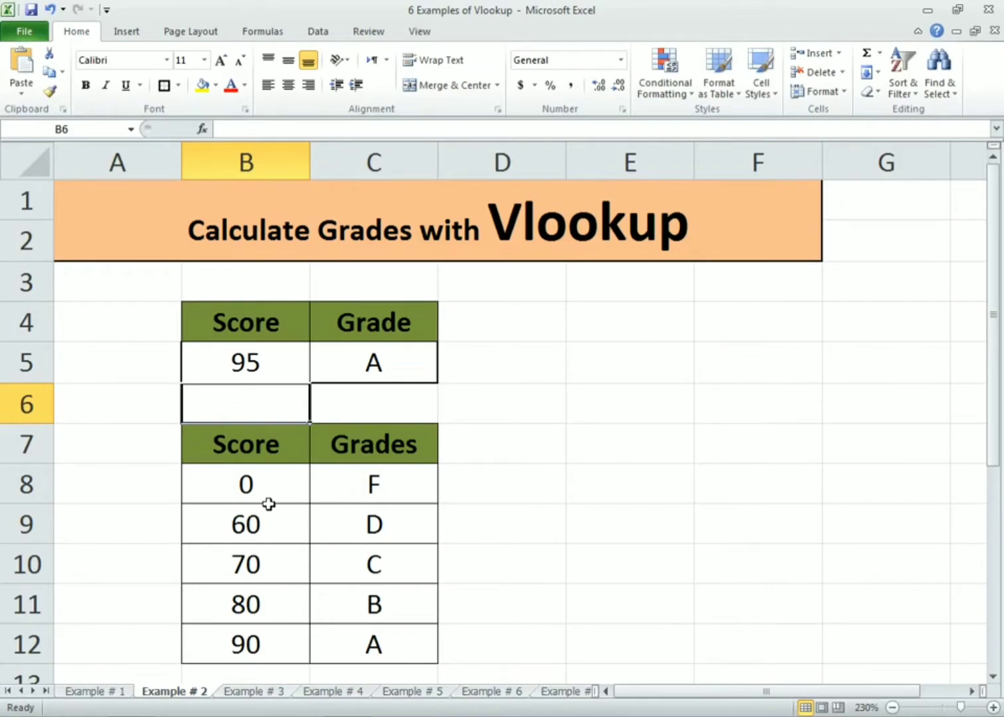
On the Example # 3 sheet, start a VLOOKUP in the Cost cell F6 that looks up the weight in F5
left_click(246, 694)
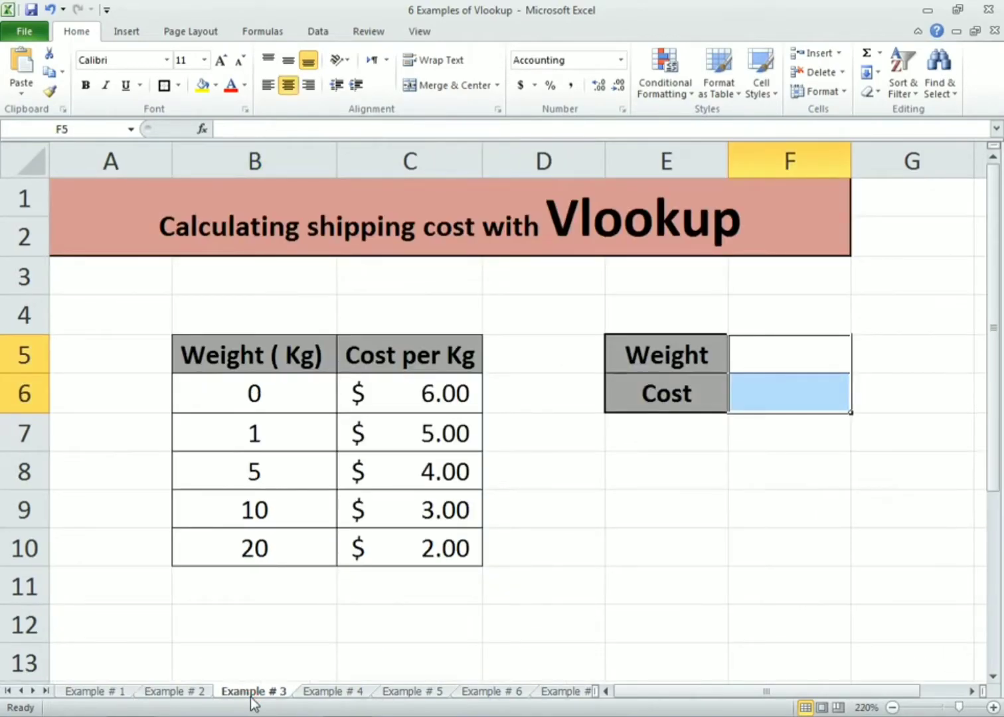
left_click(561, 624)
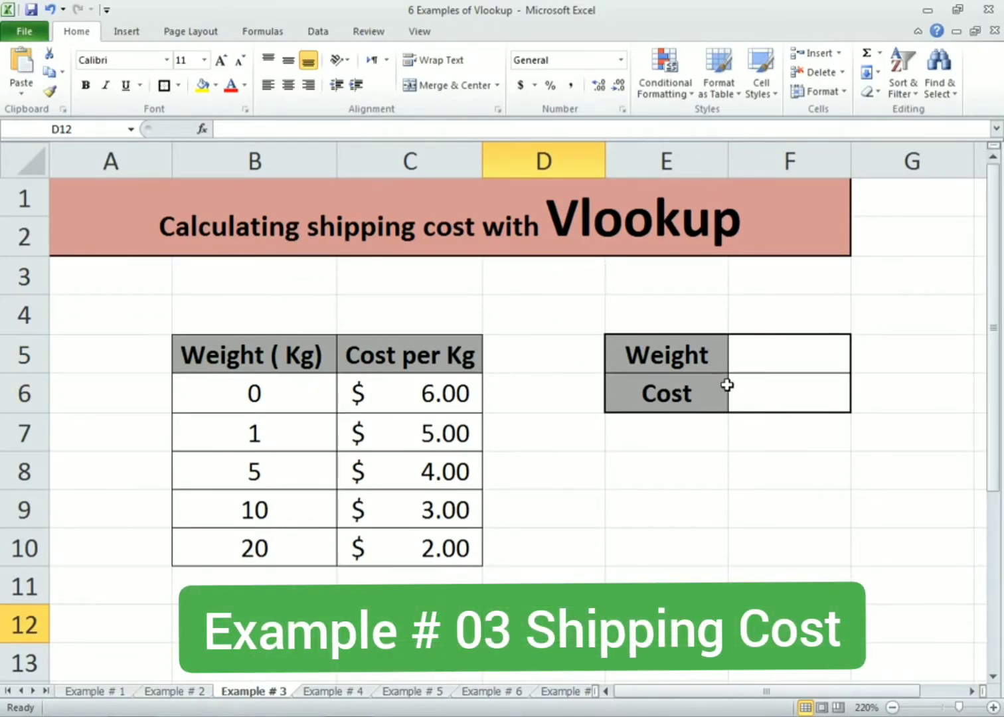
left_click(620, 467)
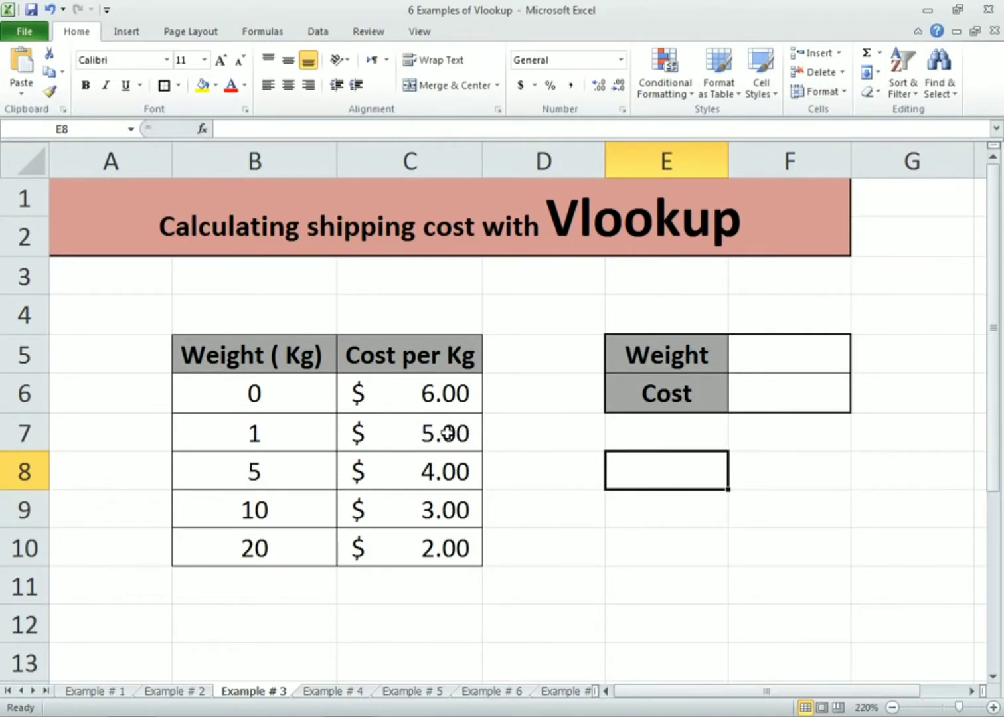
left_click(742, 407)
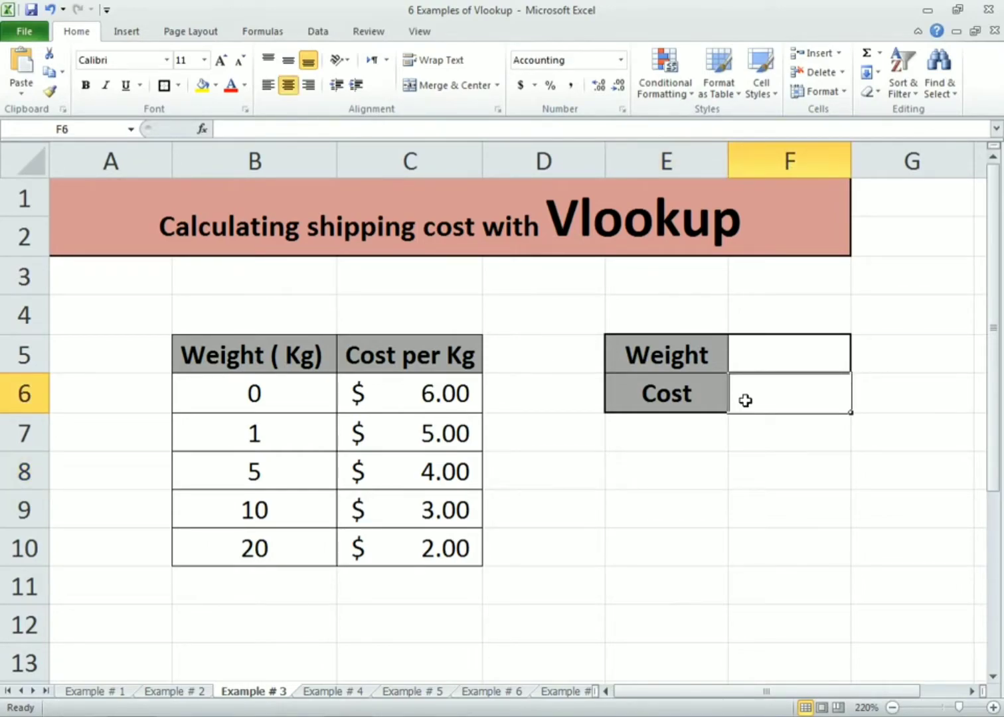
type("=")
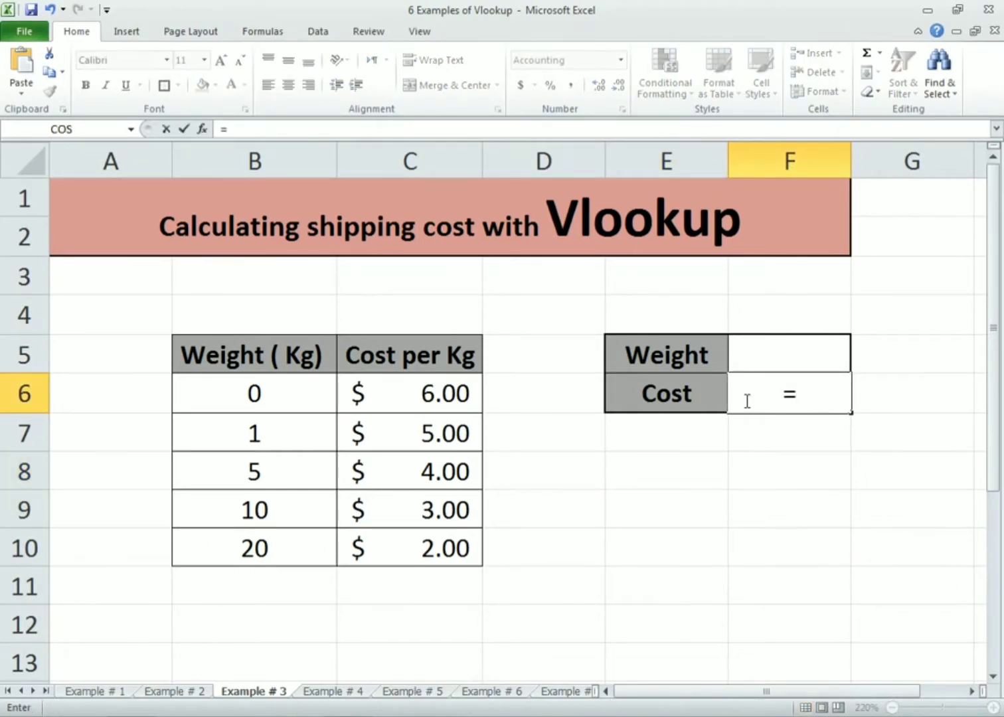
type("vlookup")
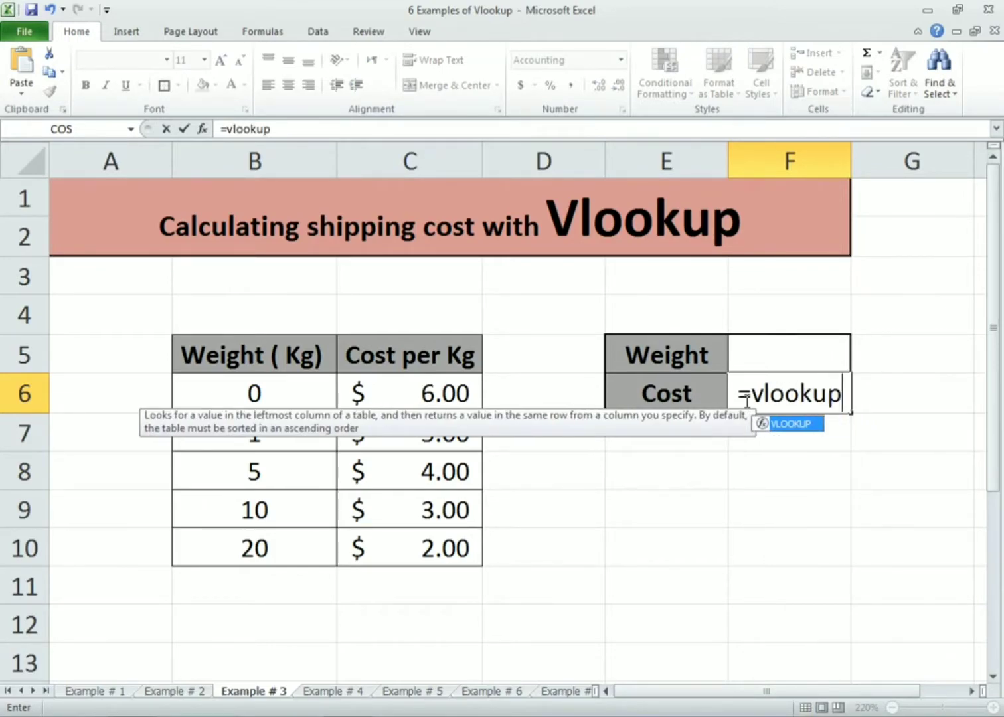
type("(")
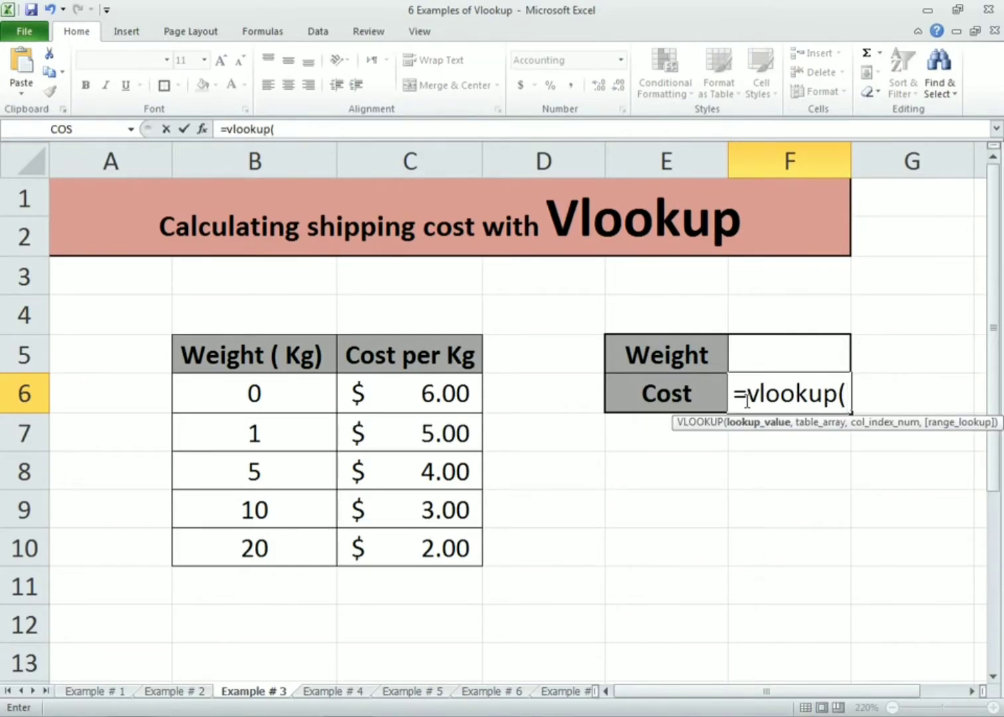
left_click(762, 350)
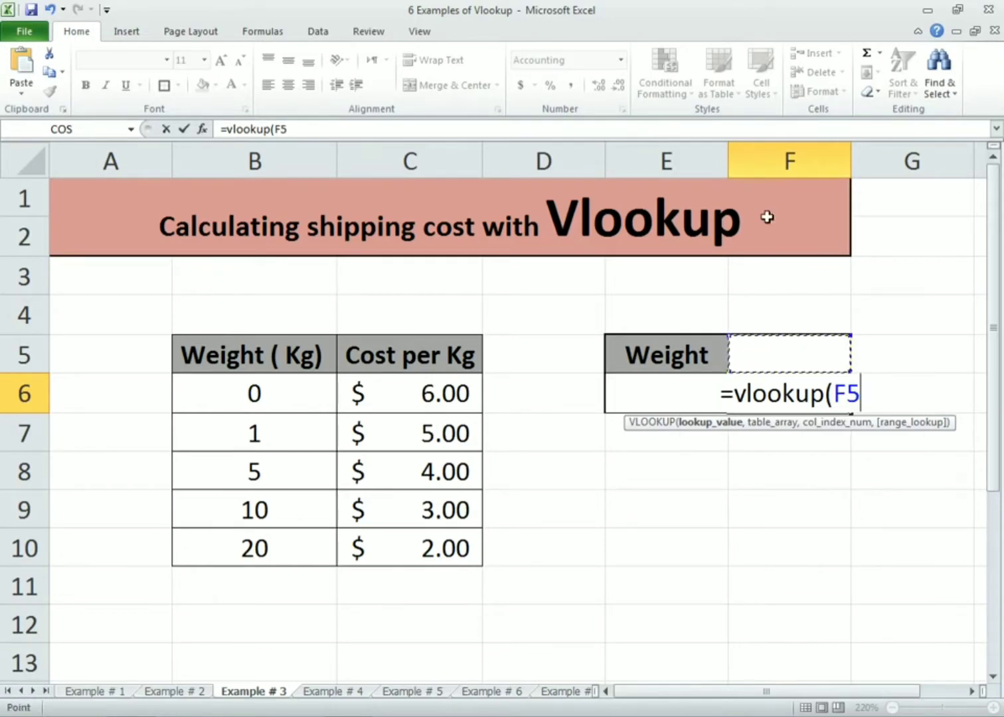
type(",")
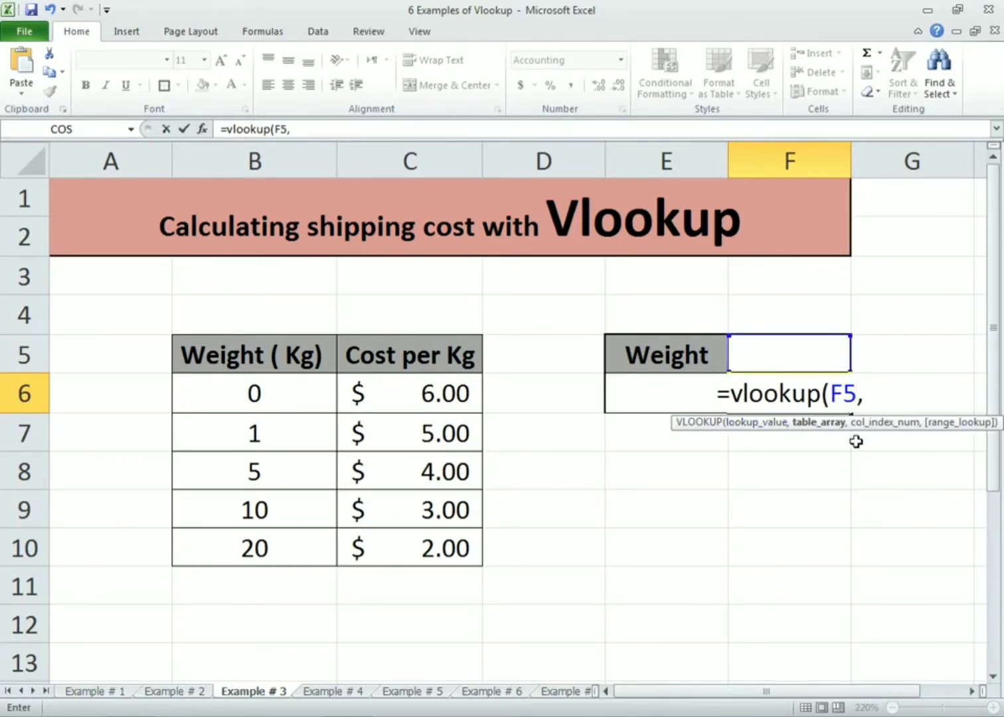
Complete the cost formula with table B5:C10, column index 2 and approximate match 1, multiply it by F5, and enter it
left_click_drag(262, 352, 461, 547)
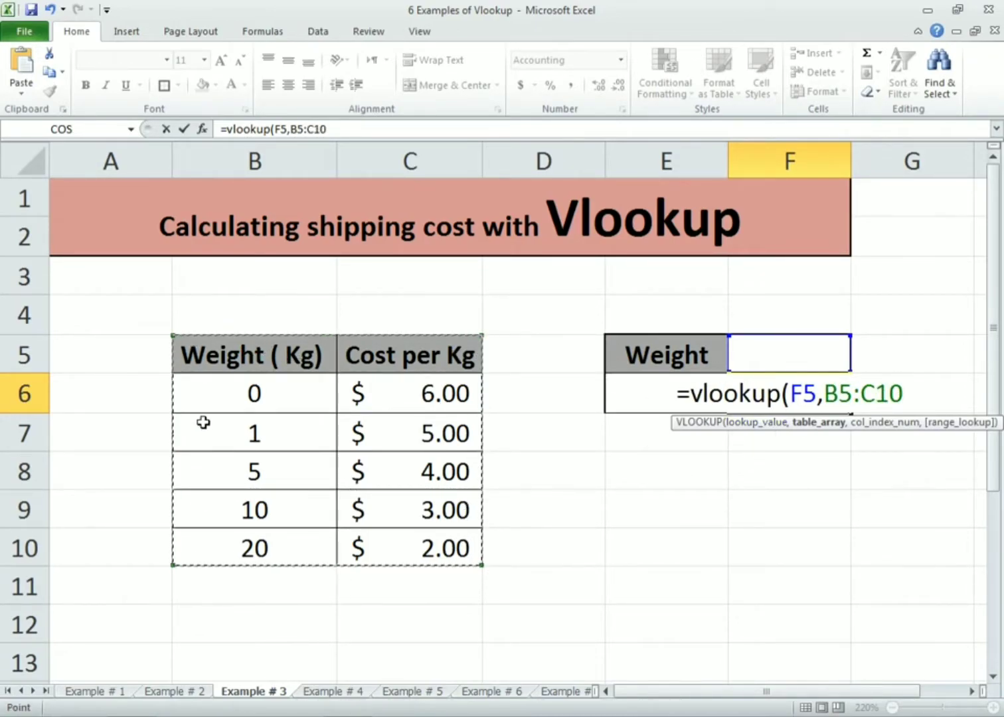
type(",")
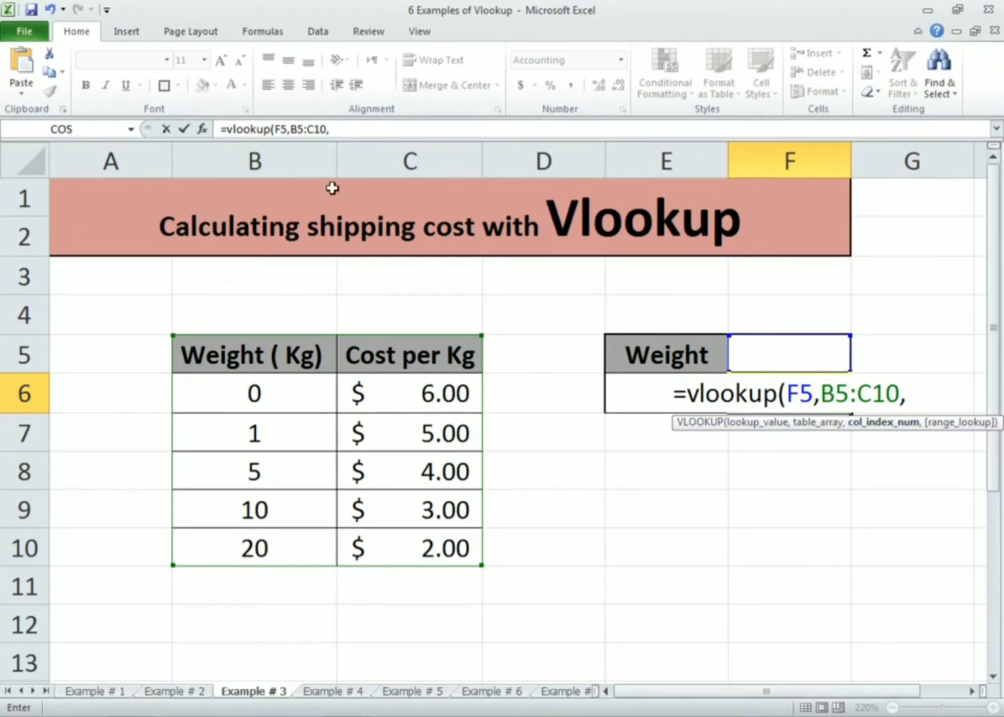
type("2")
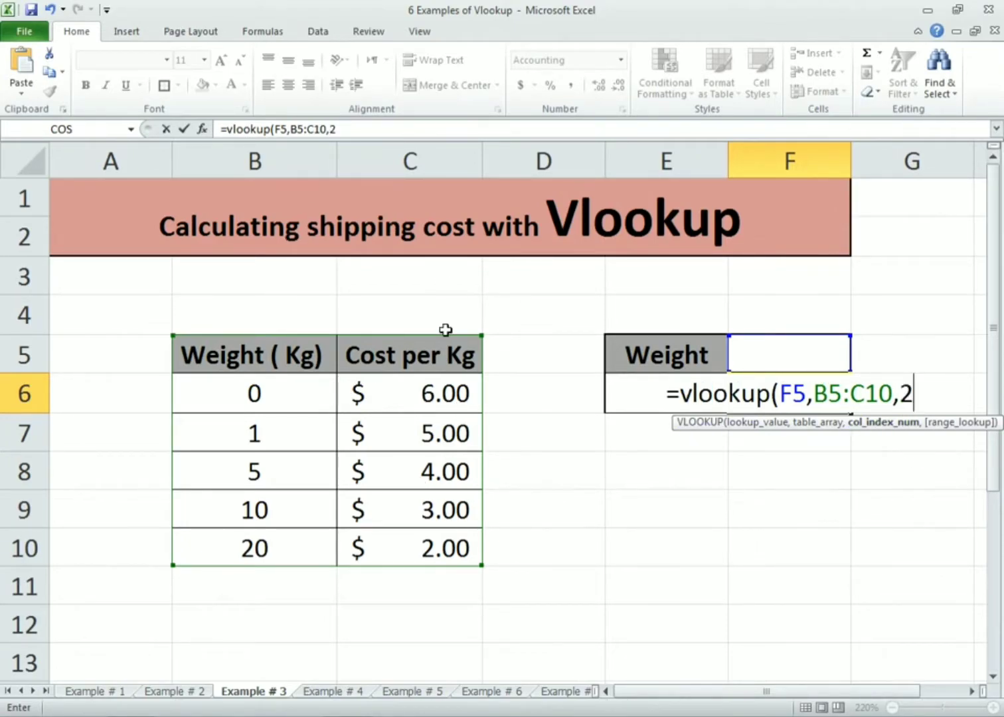
type(",")
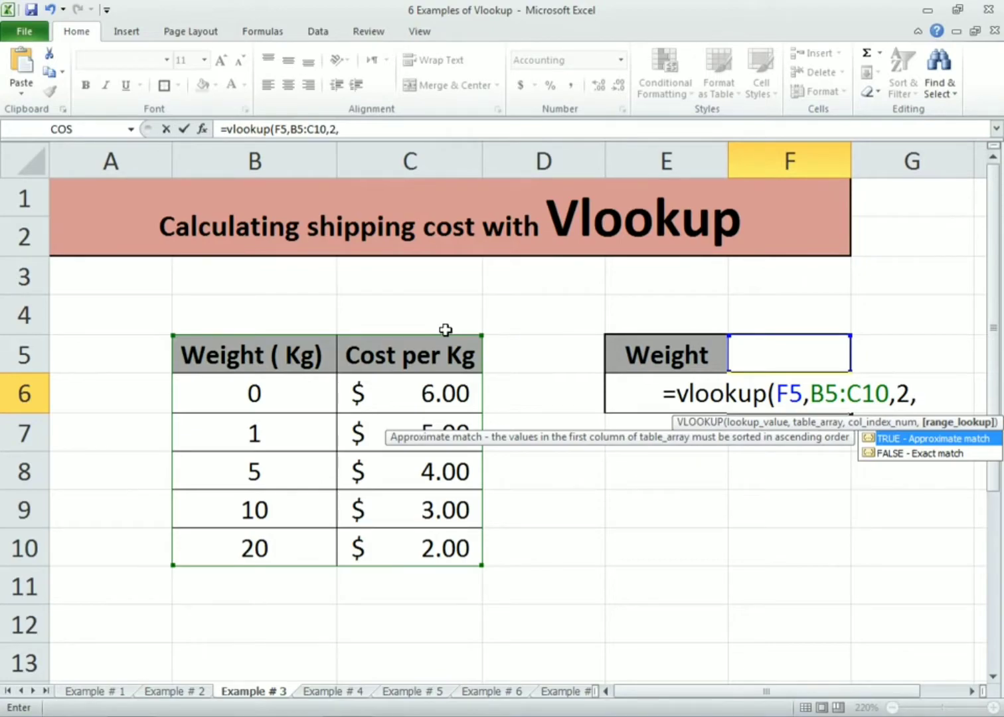
type("1)")
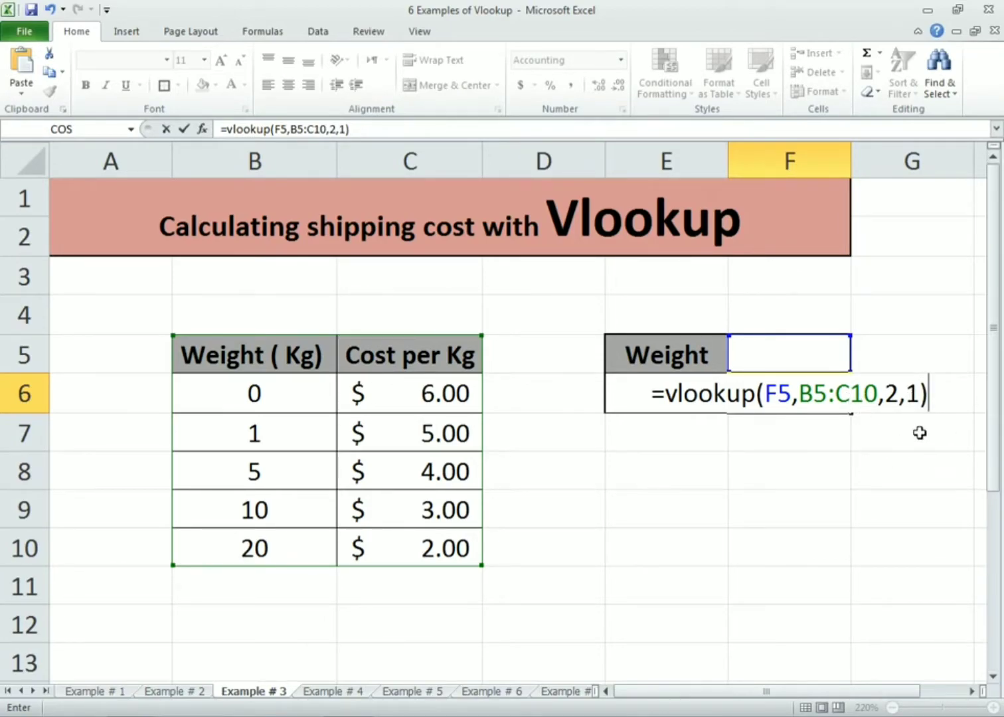
type("*")
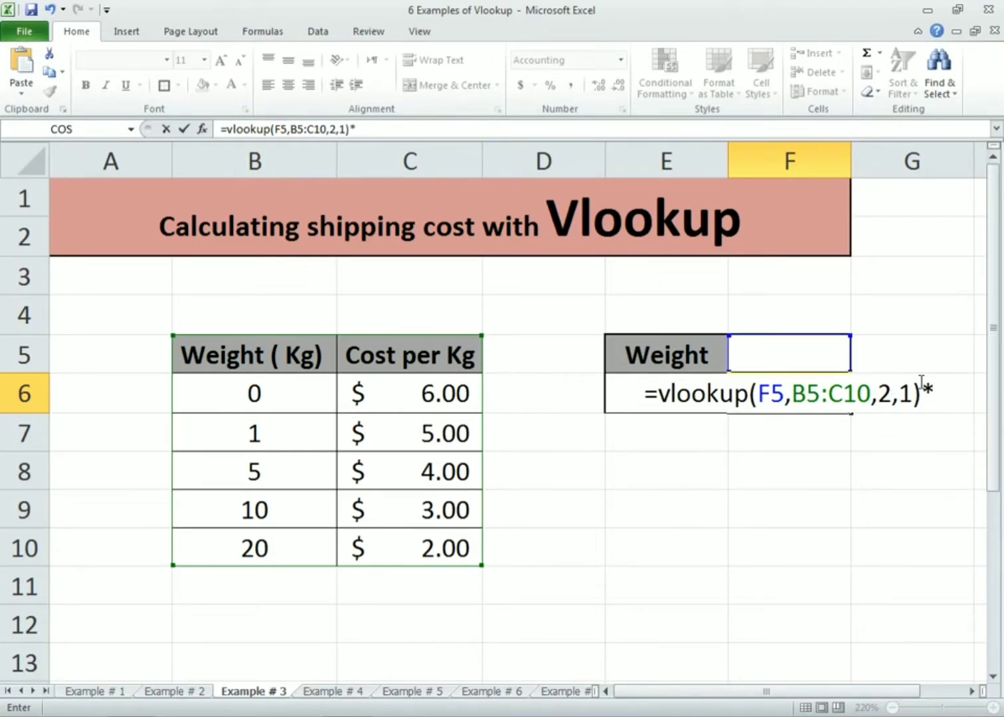
left_click(769, 357)
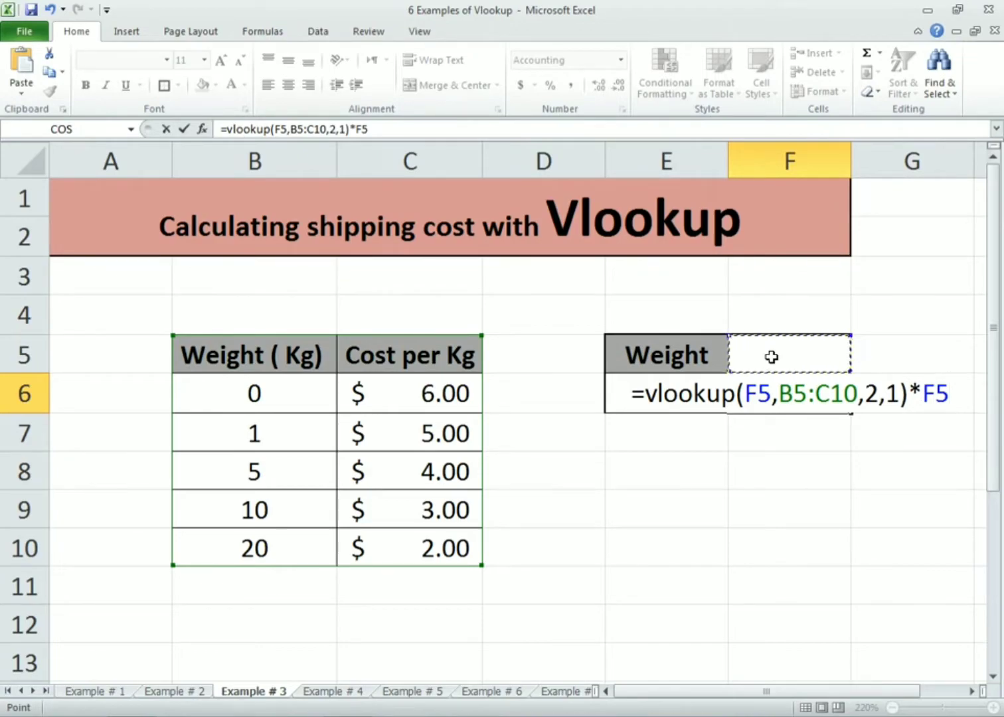
key("Return")
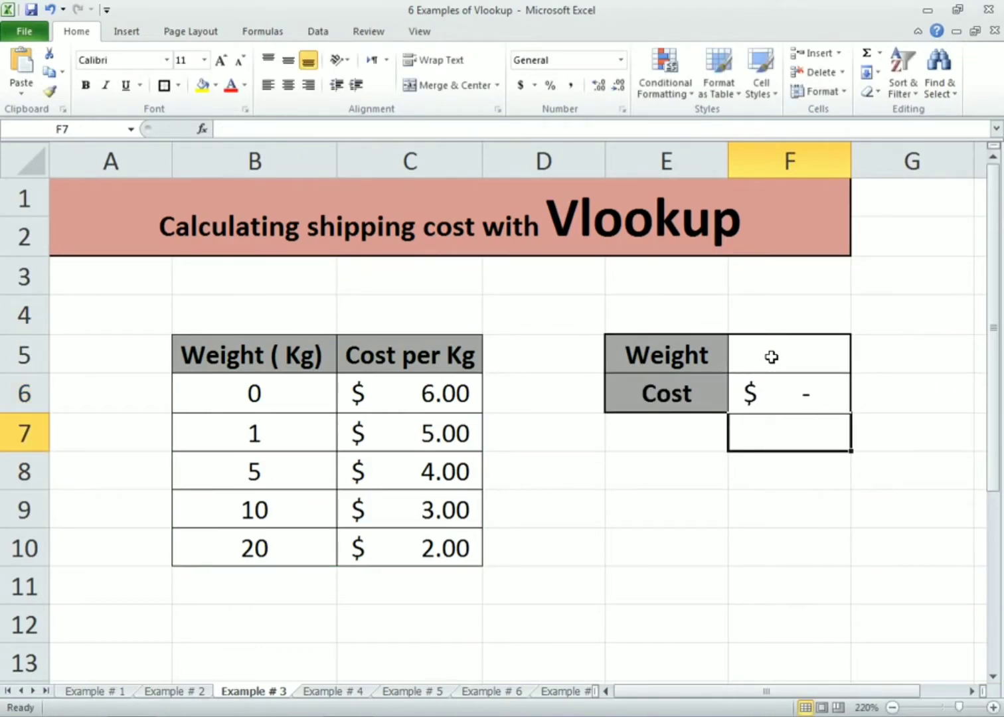
Enter a weight of 3 in F5
left_click(771, 357)
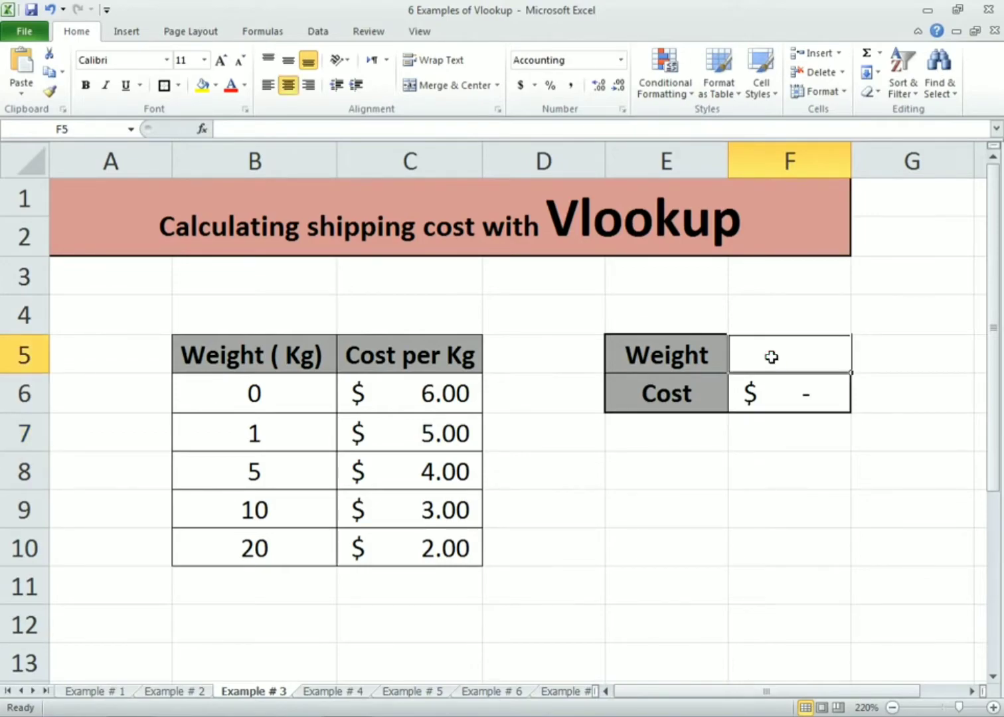
type("3")
key("Return")
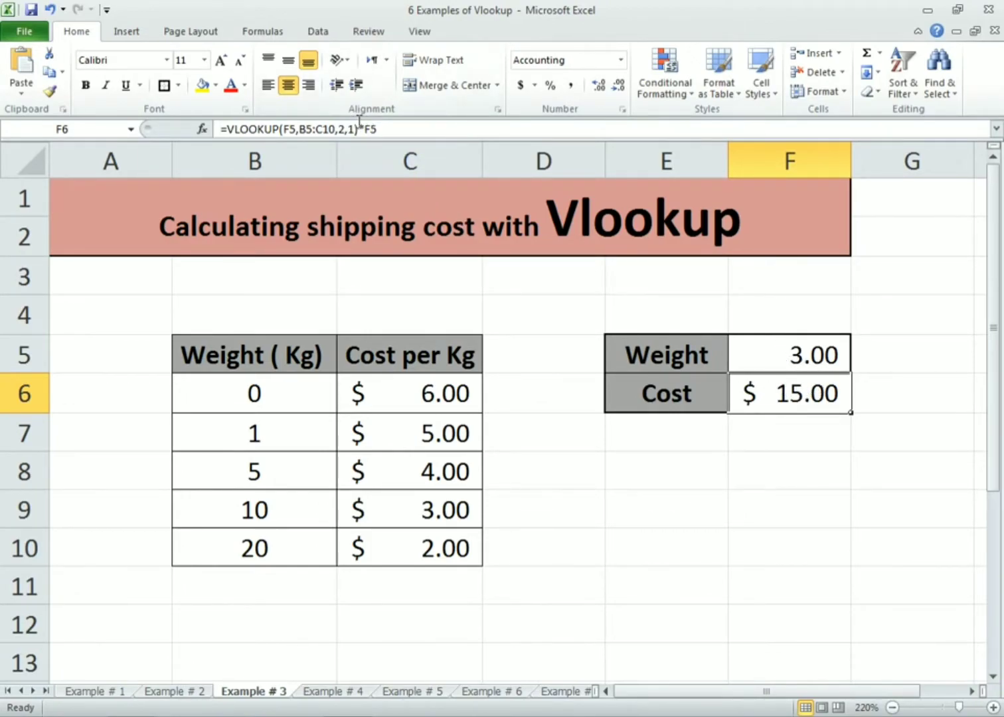
Change the weight in F5 to 2.25
left_click(819, 354)
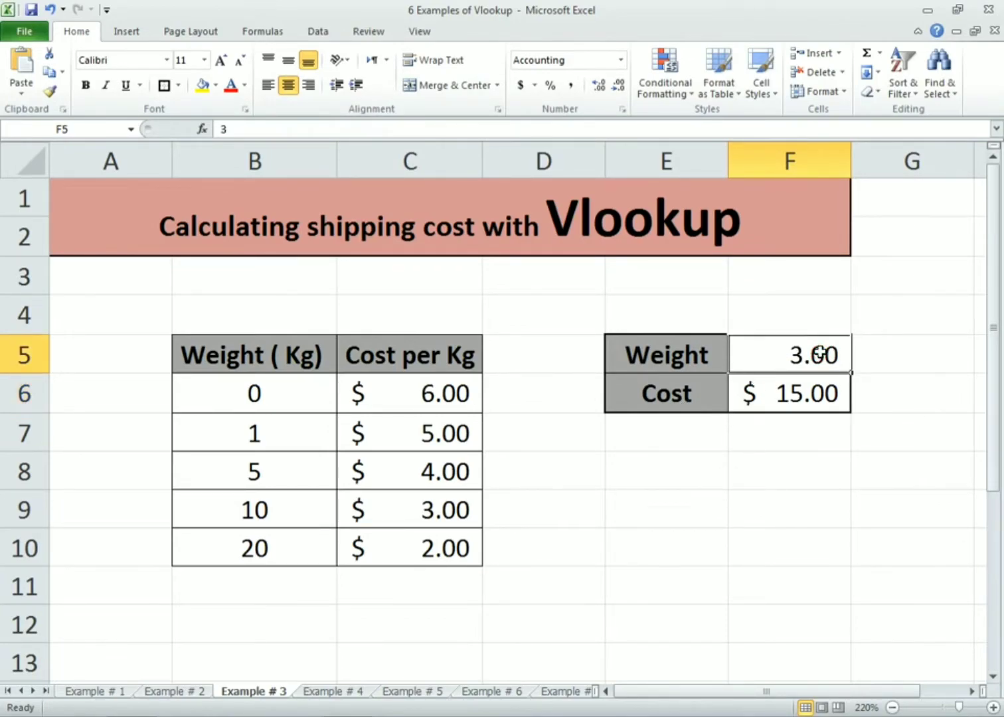
type("2.25")
key("Return")
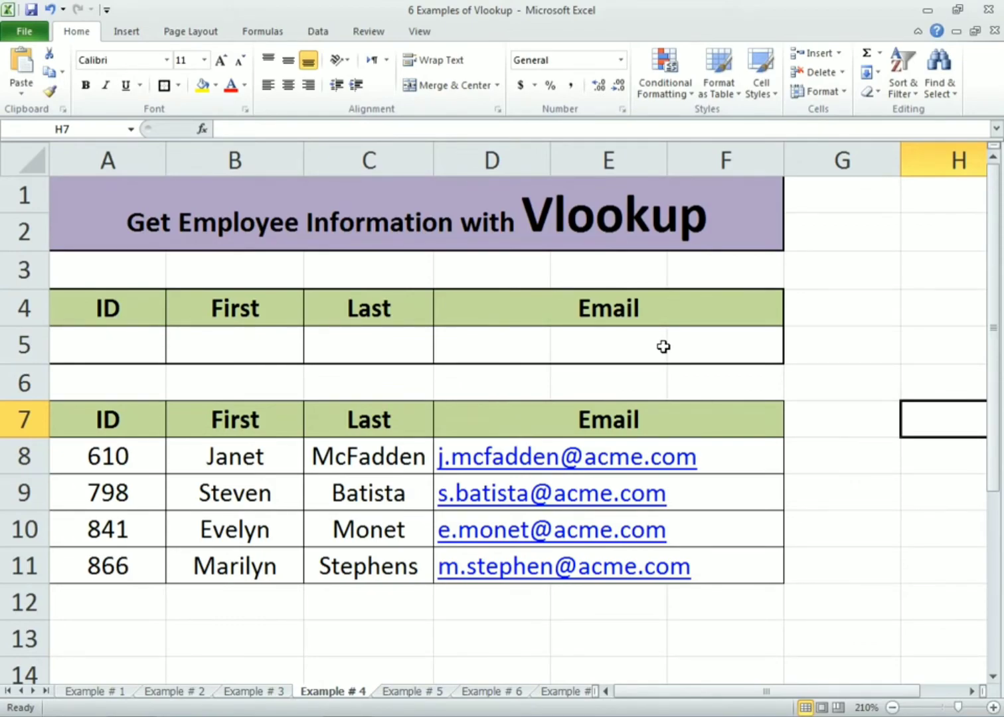
On the Example # 4 sheet, start a VLOOKUP in the First cell B5 that looks up the ID in A5
left_click(182, 346)
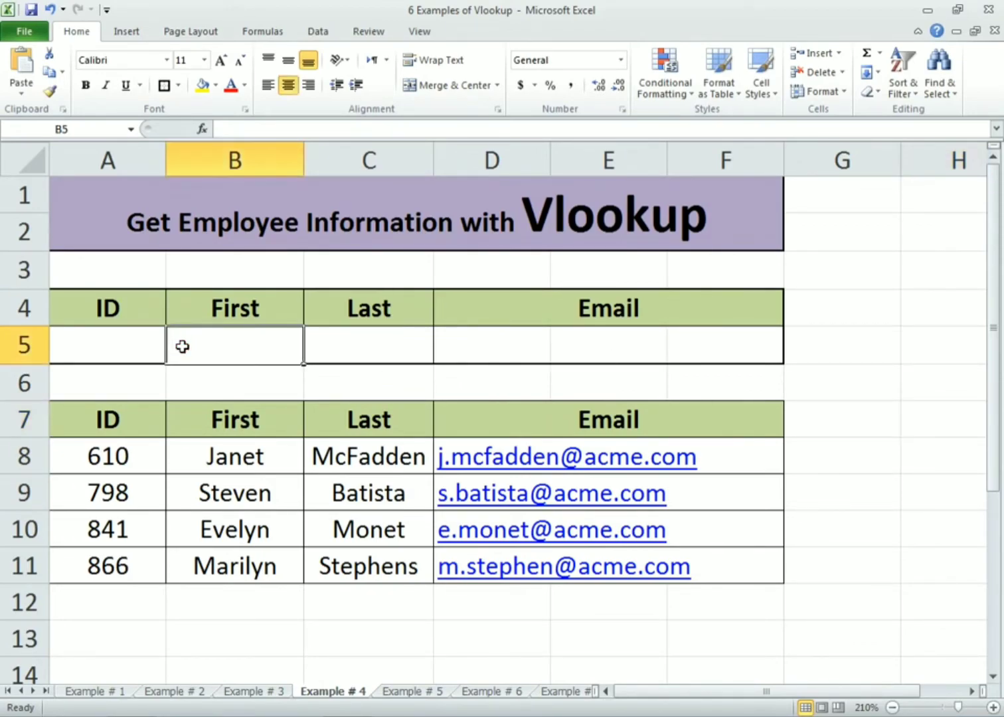
type("=vlookup(")
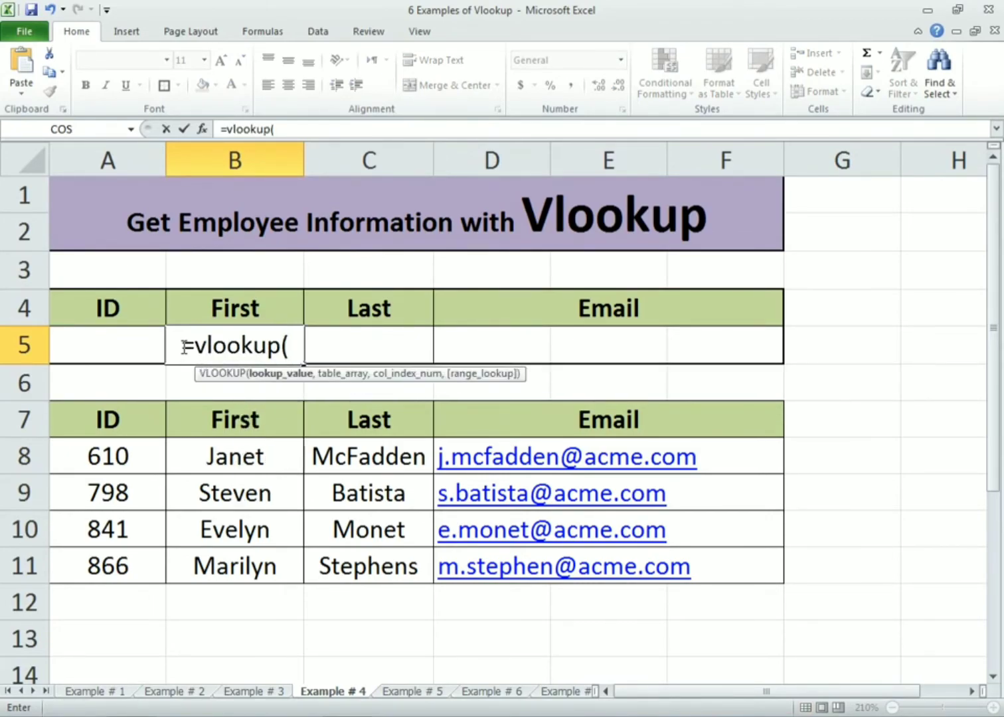
left_click(140, 346)
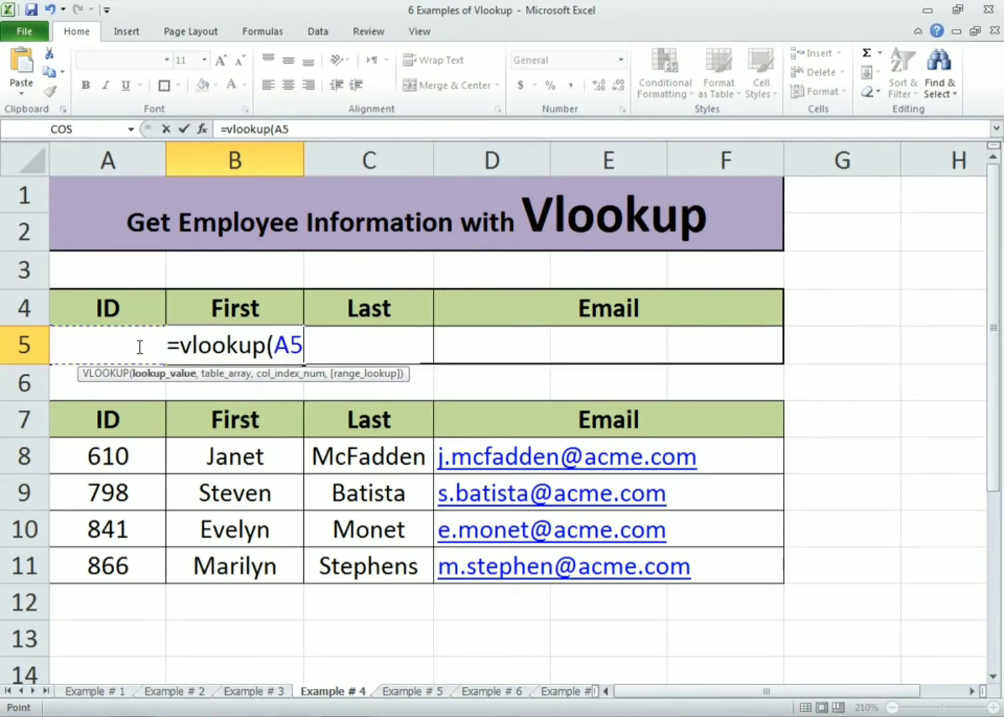
type(",")
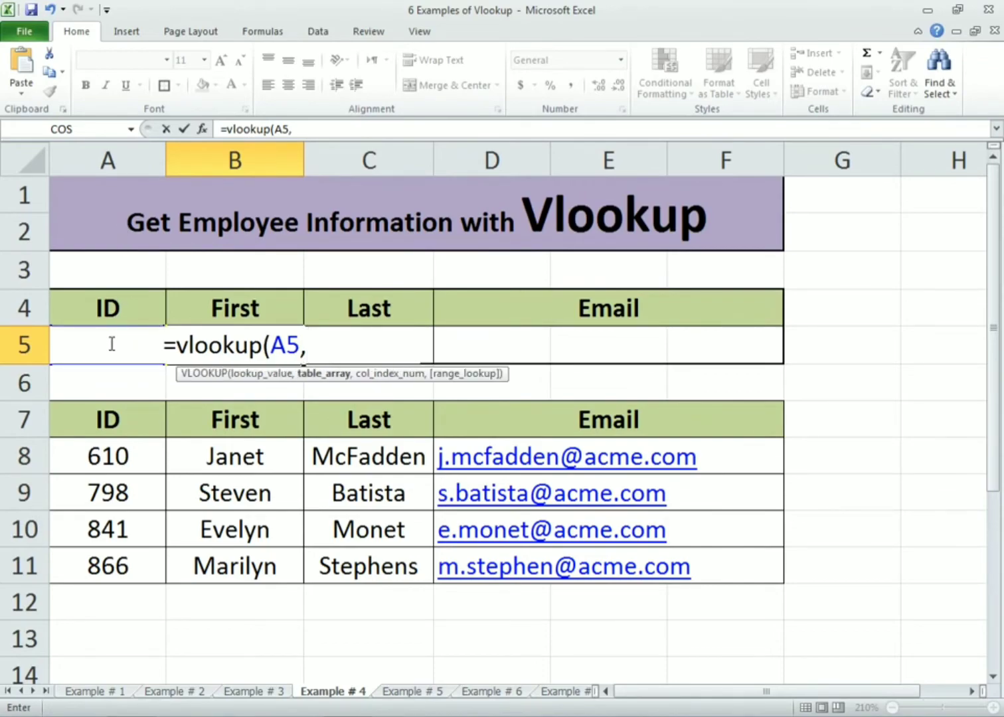
Complete the formula with table A7:F11, column index 2 and exact match 0, and enter it
left_click_drag(109, 419, 559, 581)
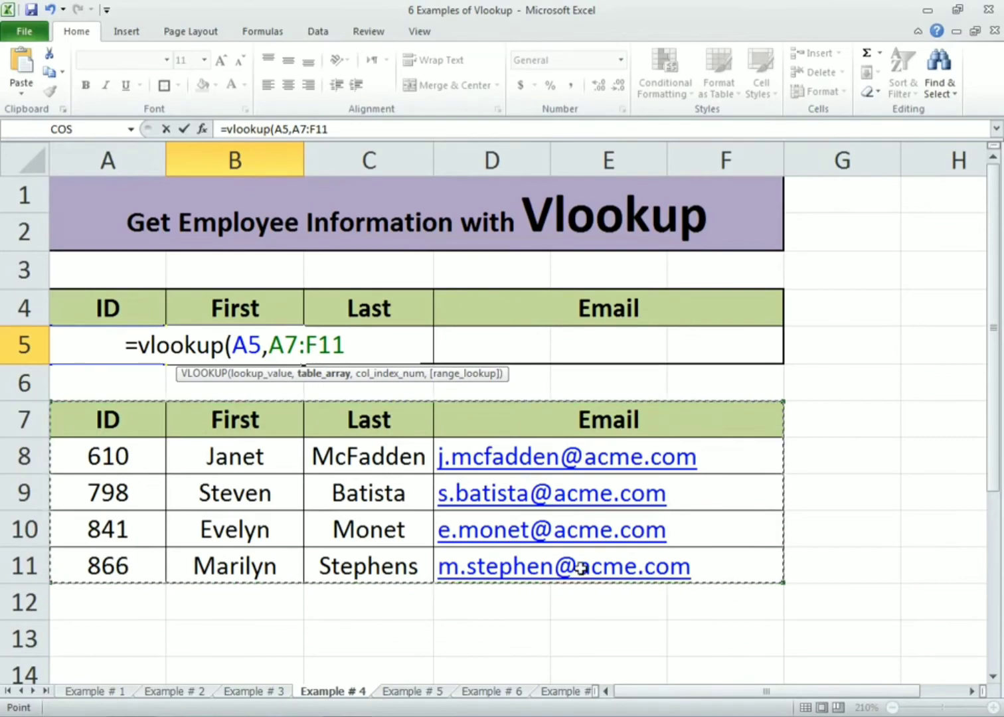
type(",")
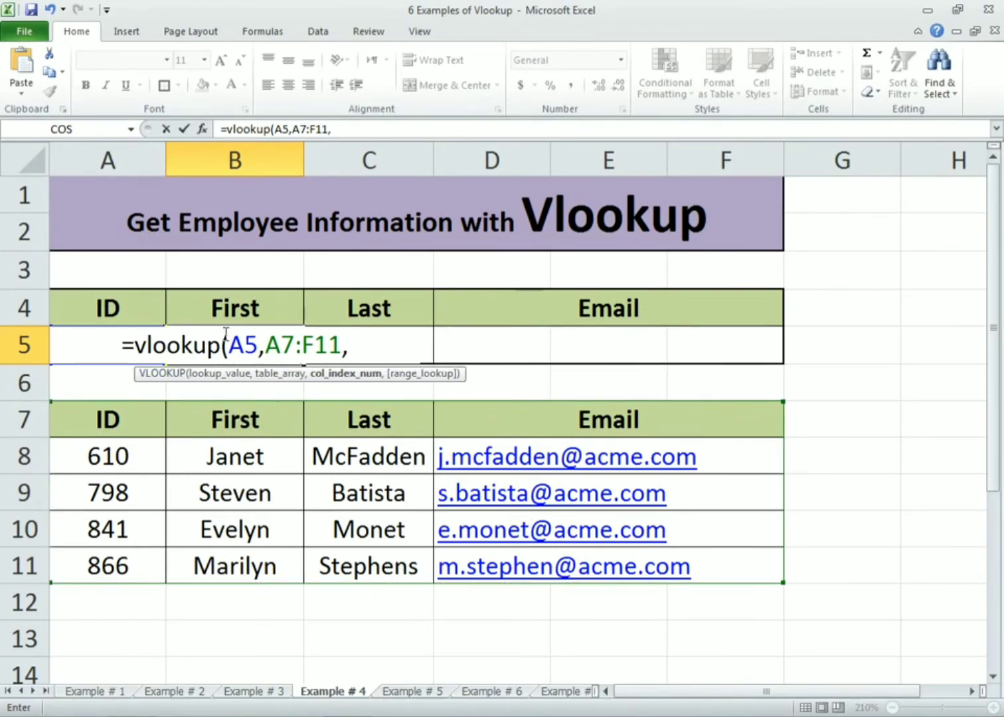
type("2")
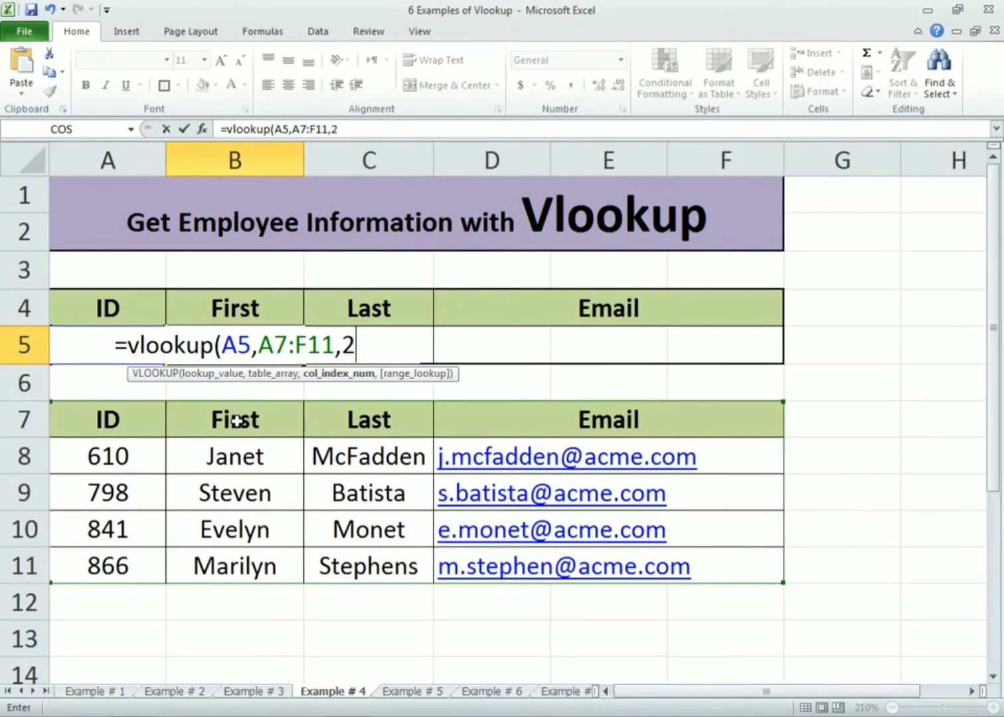
type(",0")
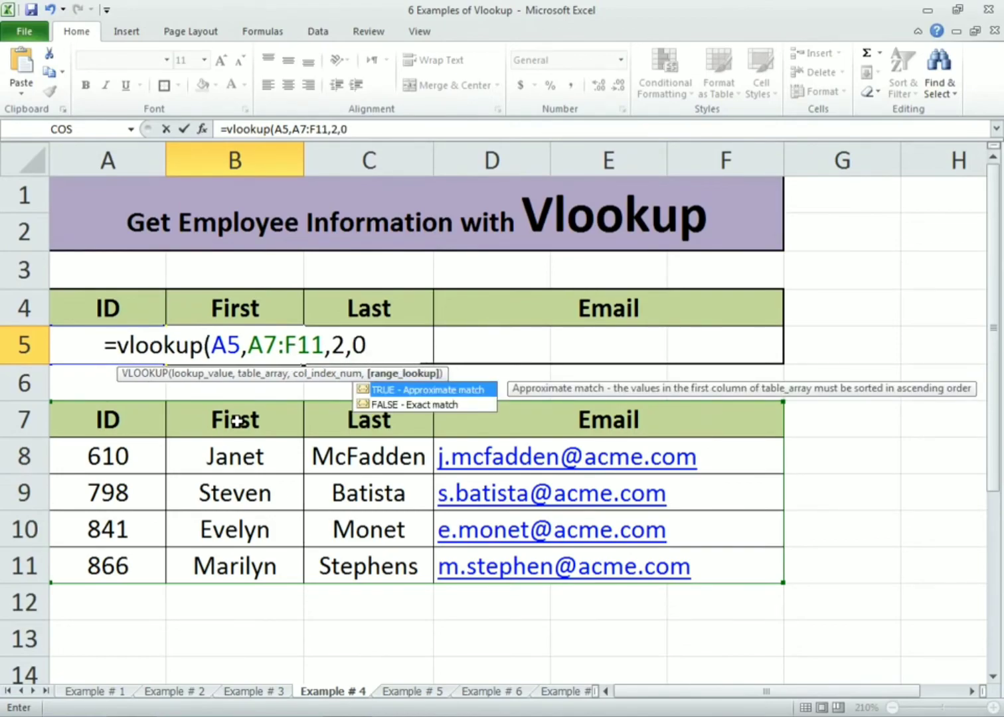
type(")")
key("Return")
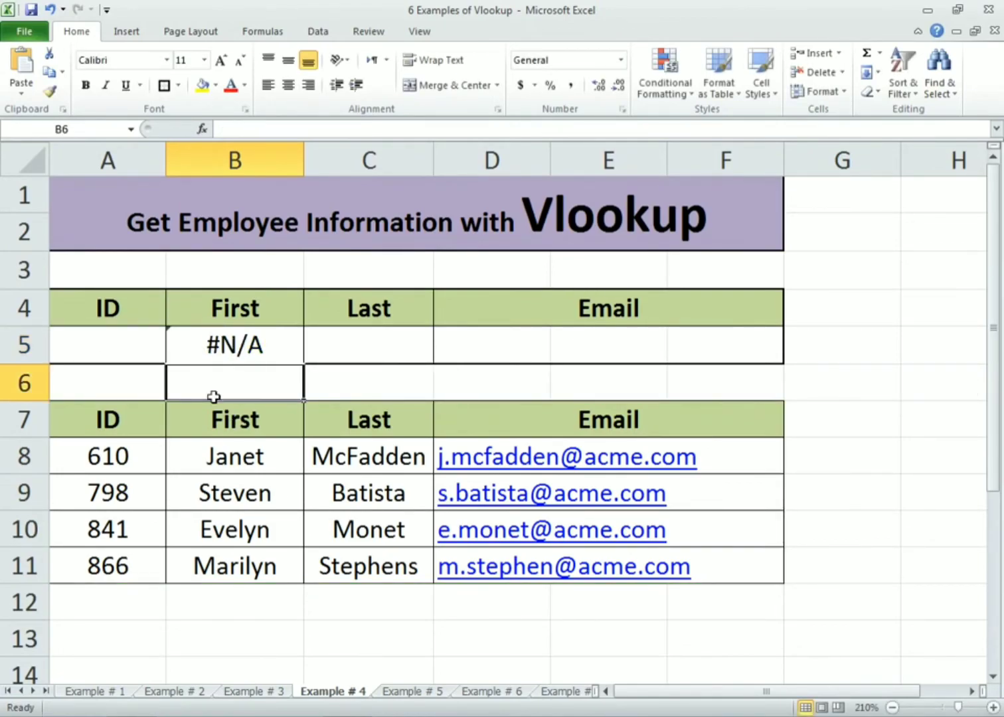
Fill the B5 formula across to E5, then merge and center D5:E5 again for the email
left_click(183, 347)
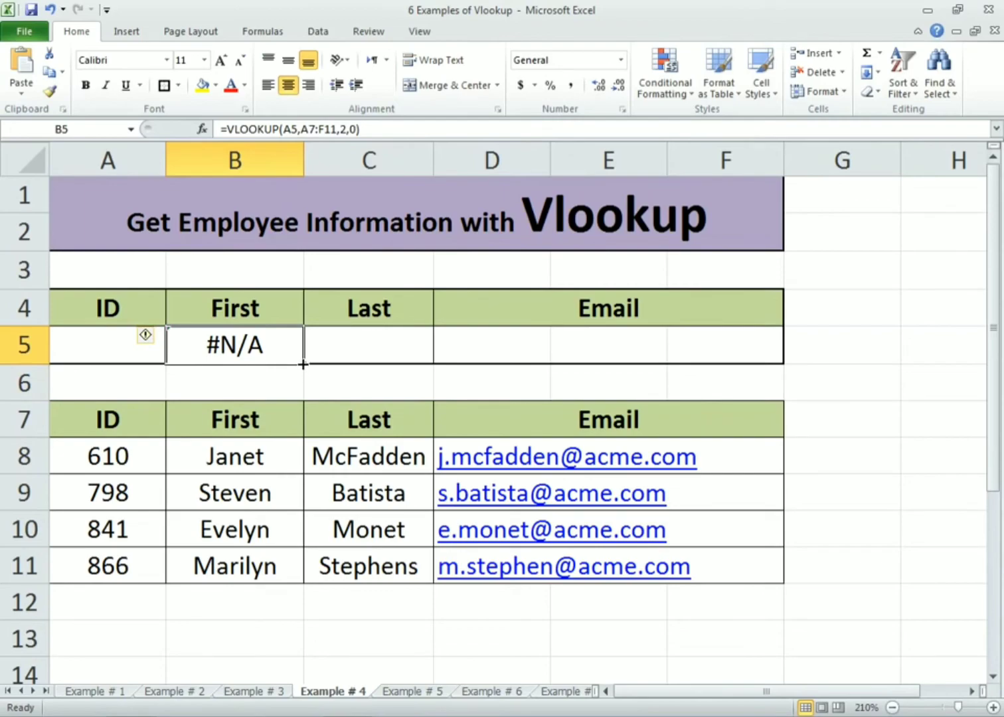
left_click_drag(303, 364, 704, 338)
left_click(914, 394)
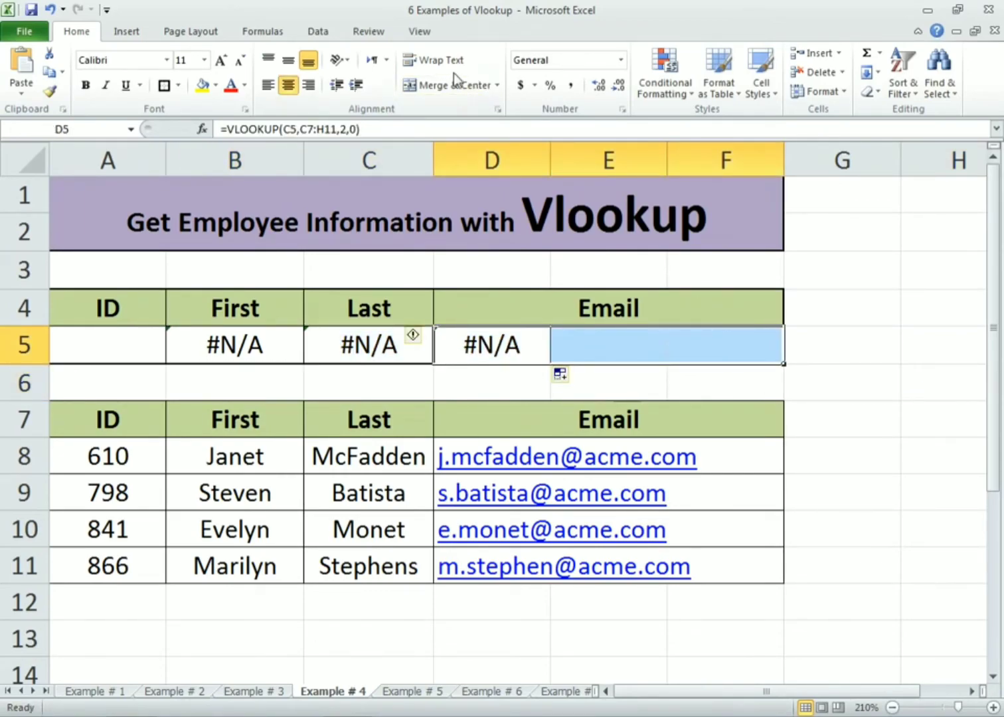
left_click(433, 85)
Enter the employee ID 610 in A5
left_click(140, 344)
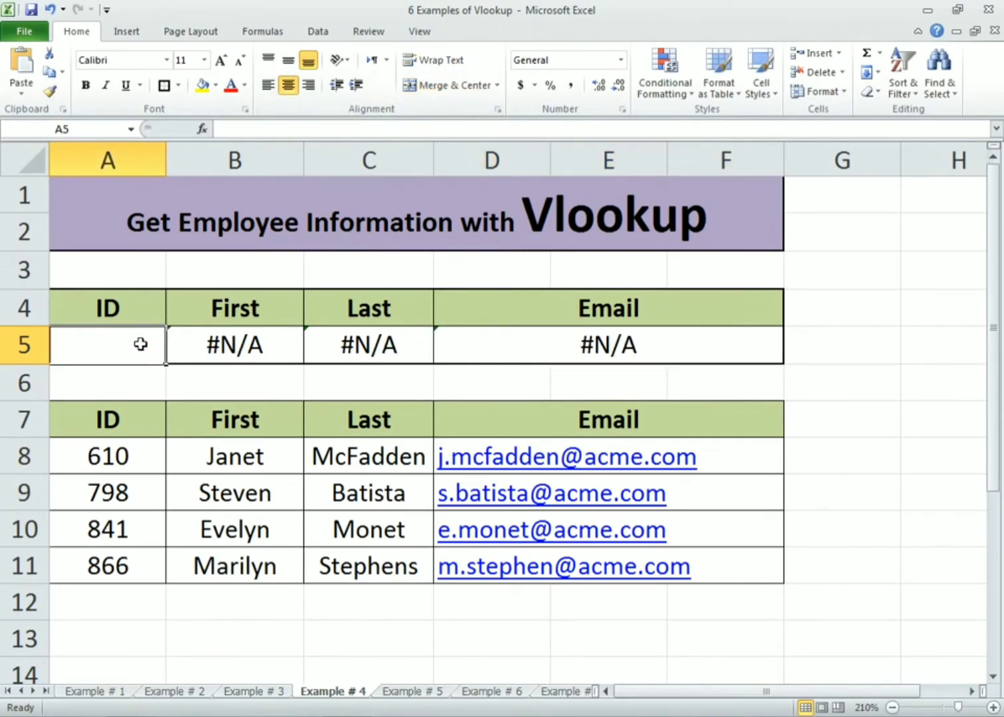
type("610")
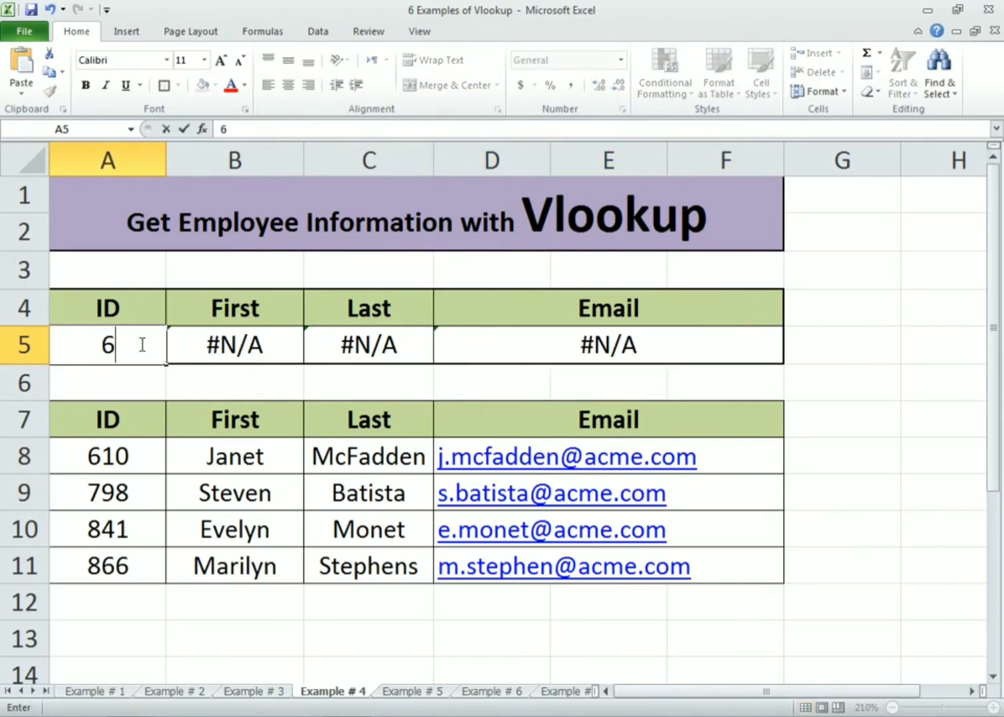
key("Return")
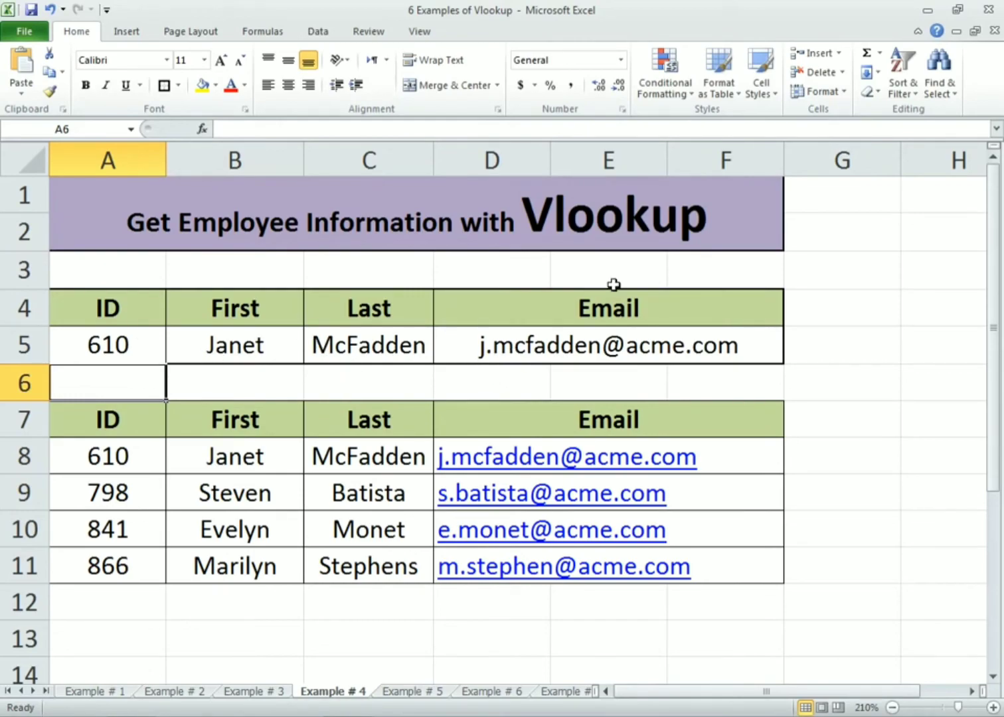
Change the ID in A5 to 841
left_click(104, 345)
type("841")
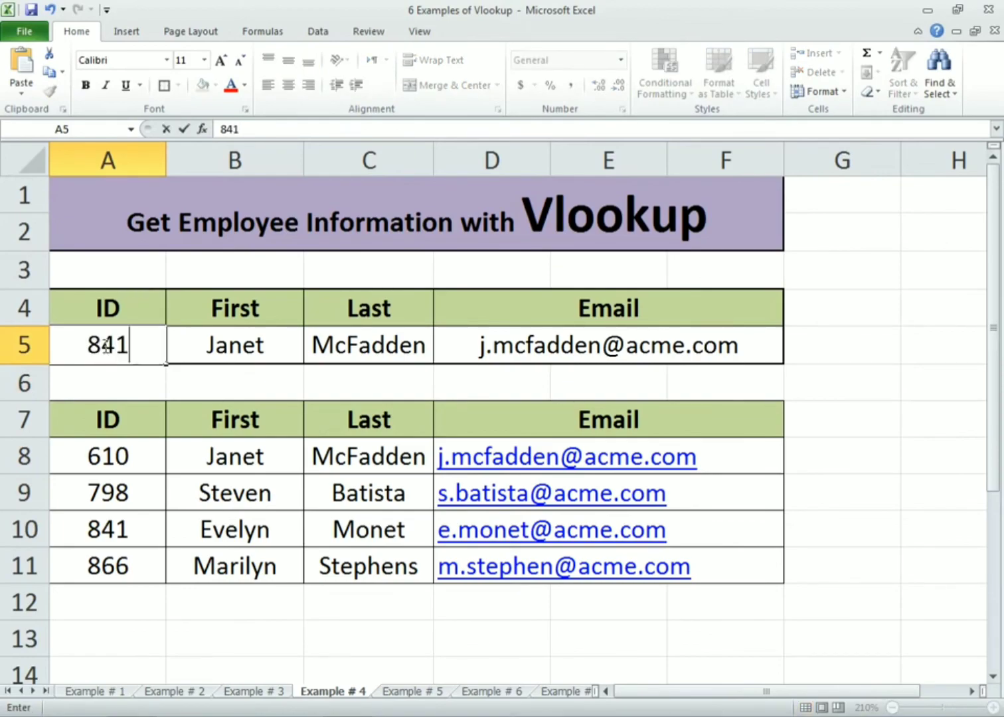
key("Return")
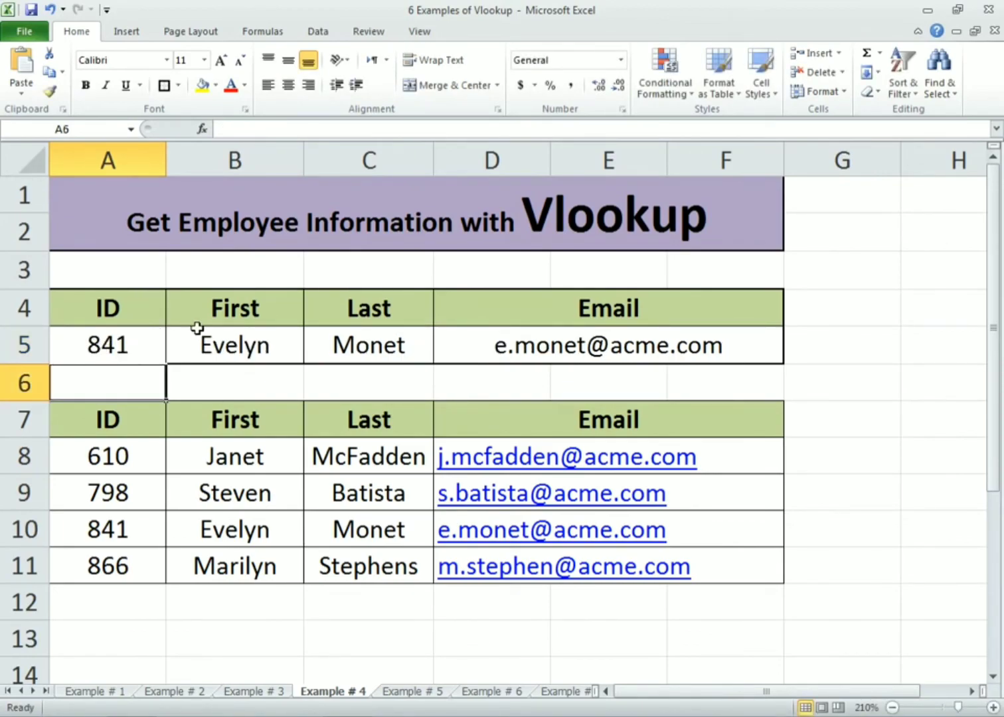